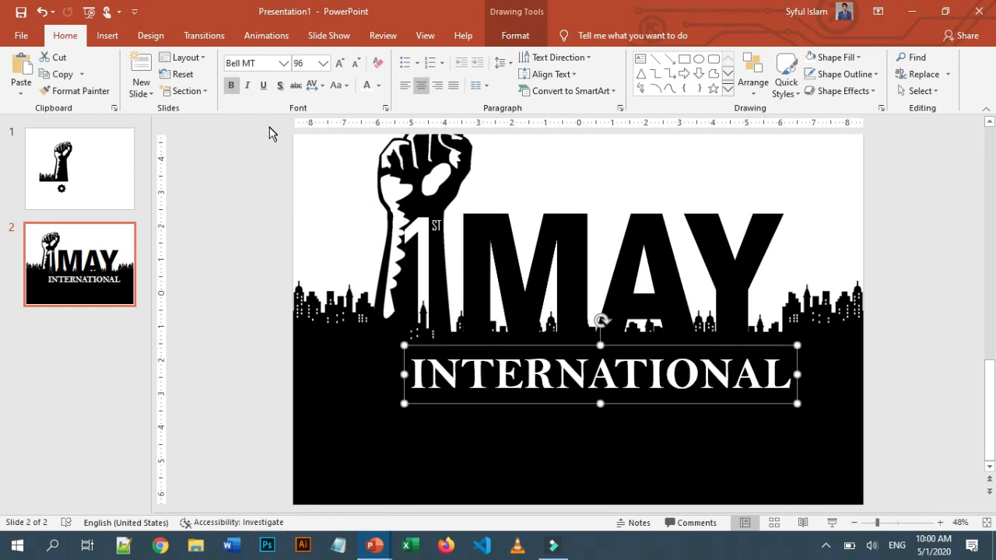
Duplicate the INTERNATIONAL text box below the original, undoing an accidental move of the black background
drag(488, 412, 482, 436)
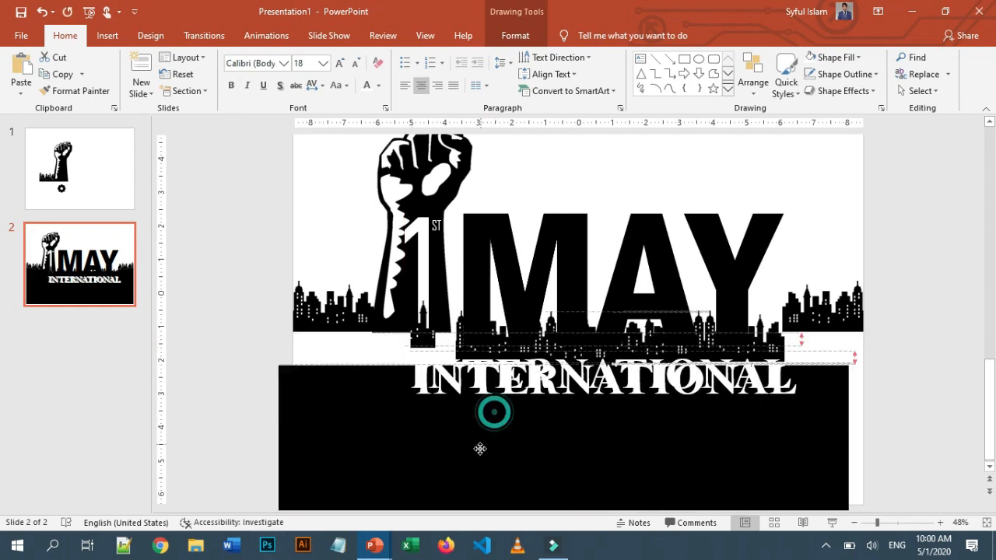
click(52, 13)
click(444, 389)
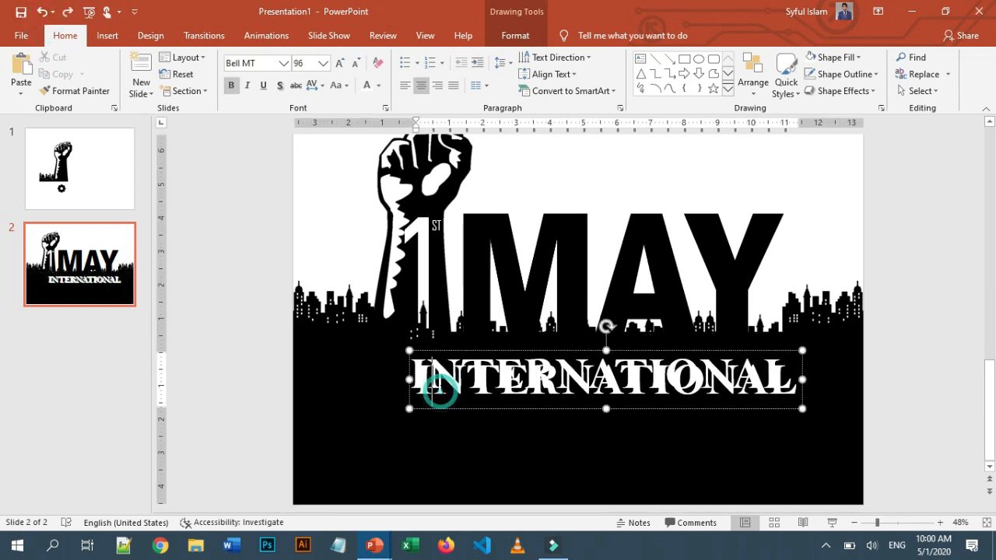
drag(451, 407, 444, 446)
click(788, 427)
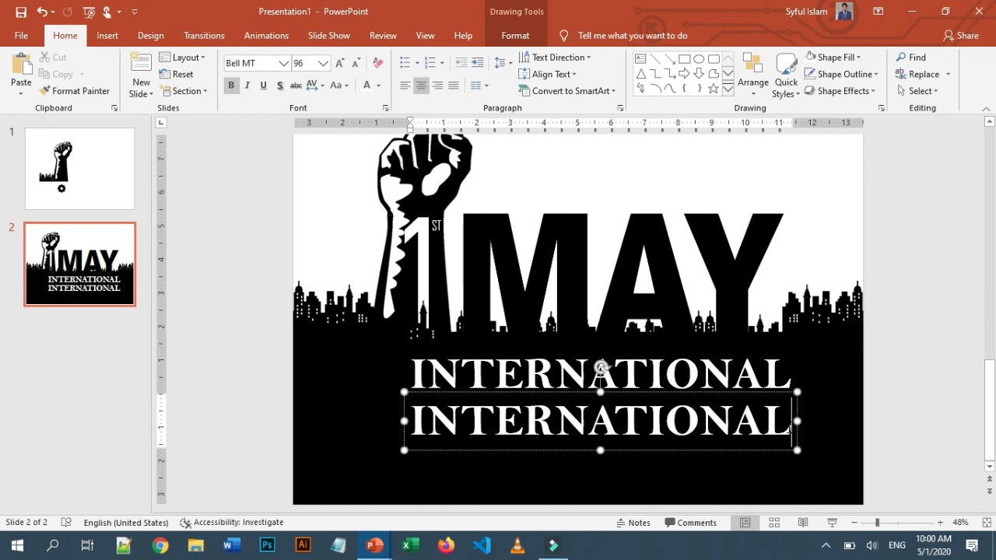
Replace the duplicated text with WORKER DAY
key(BackSpace)
key(BackSpace)
key(BackSpace)
key(BackSpace)
key(BackSpace)
key(BackSpace)
key(BackSpace)
key(BackSpace)
key(BackSpace)
key(BackSpace)
key(BackSpace)
key(BackSpace)
key(BackSpace)
text(W)
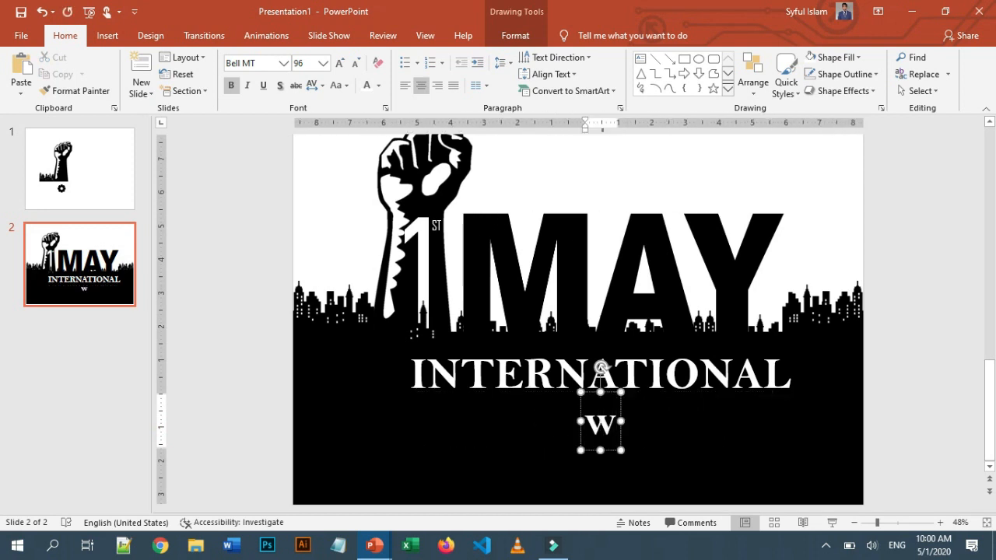
text(ork)
key(BackSpace)
key(BackSpace)
key(BackSpace)
key(BackSpace)
text(WORKER DAY)
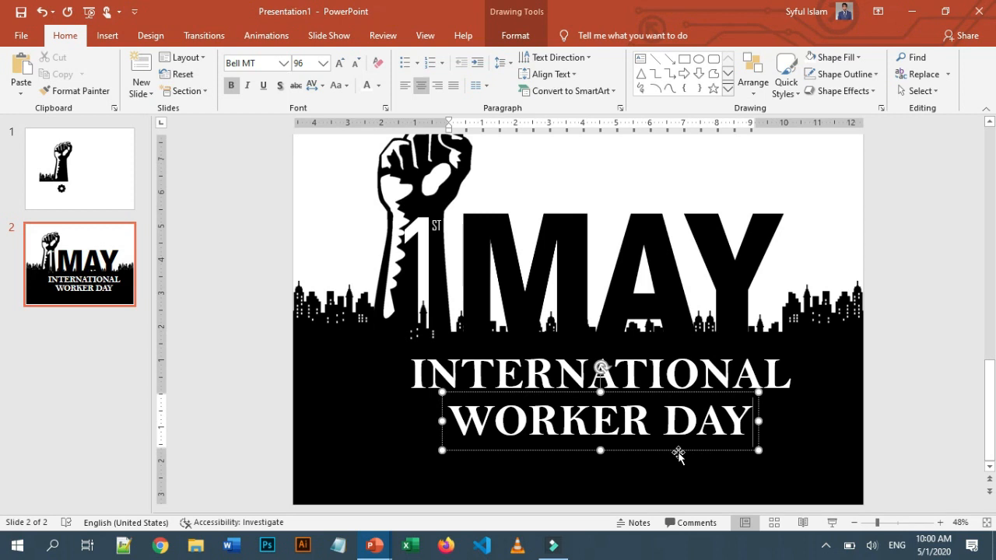
Remove the letters W and O from WORKER DAY and shift the remaining text box to the right
drag(527, 412, 504, 435)
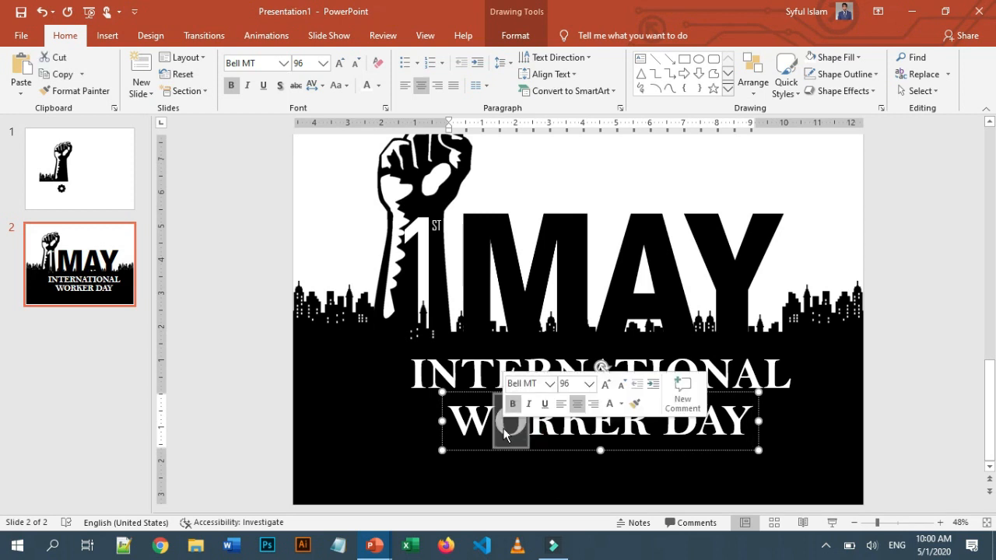
key(BackSpace)
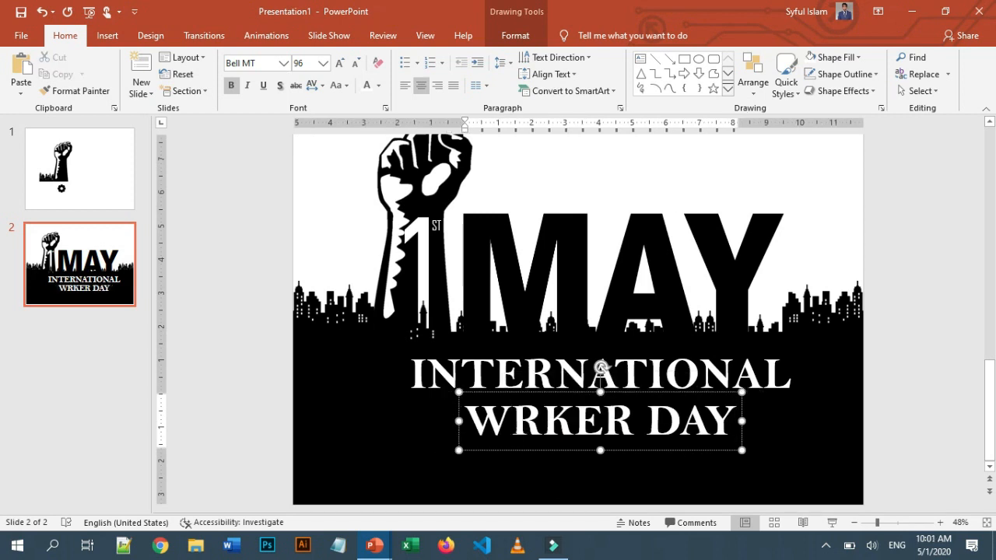
mouse_move(515, 425)
mouse_down()
mouse_move(730, 429)
mouse_move(680, 432)
mouse_up()
click(510, 424)
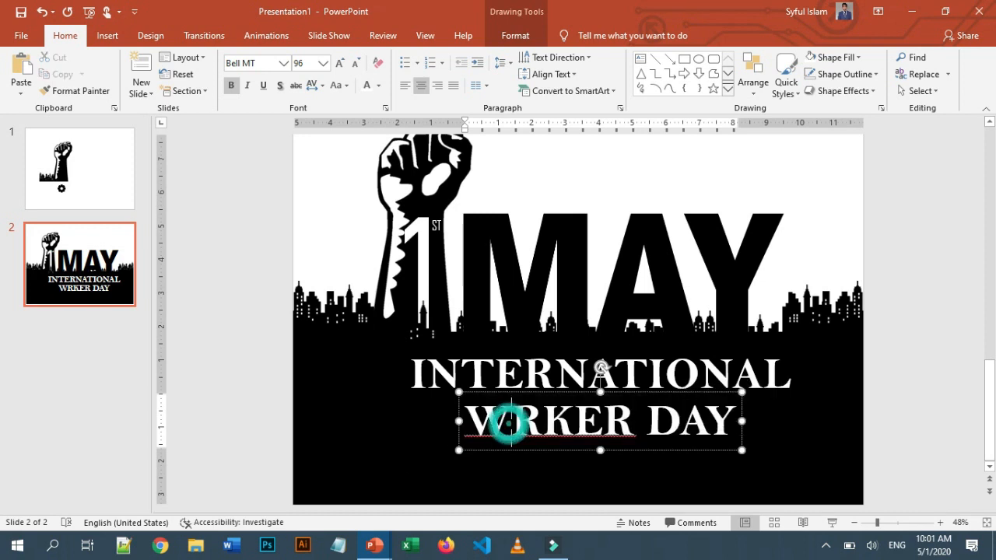
key(Delete)
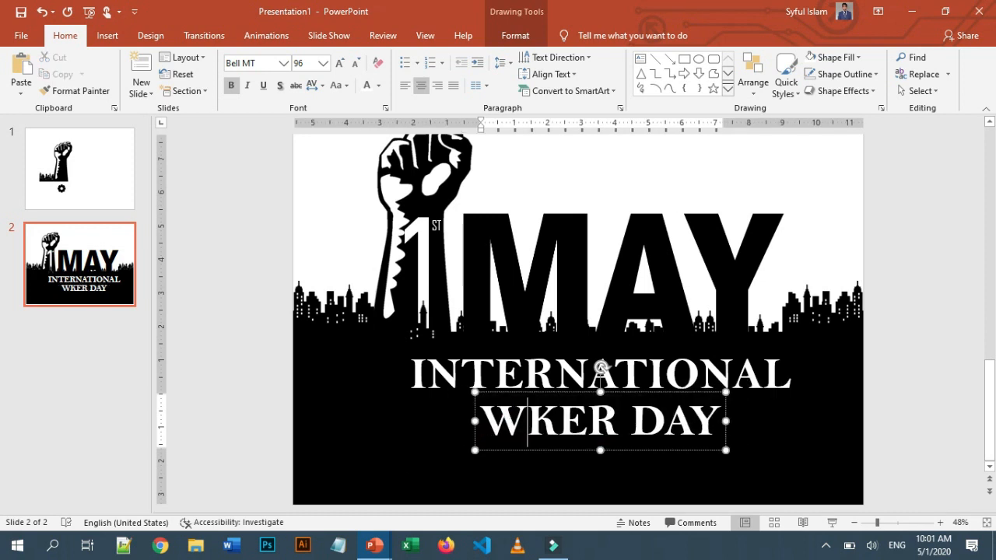
key(ctrl+z)
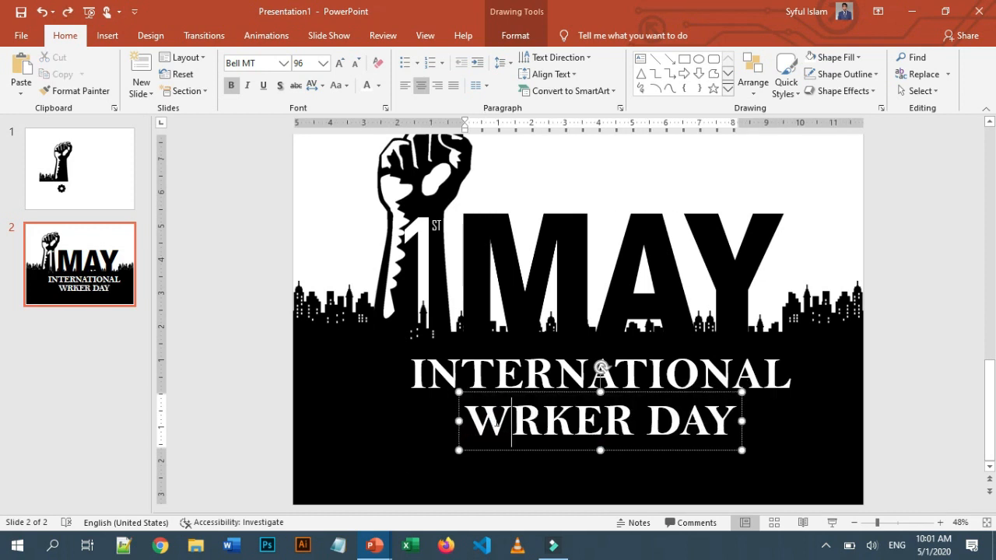
key(BackSpace)
drag(527, 451, 604, 455)
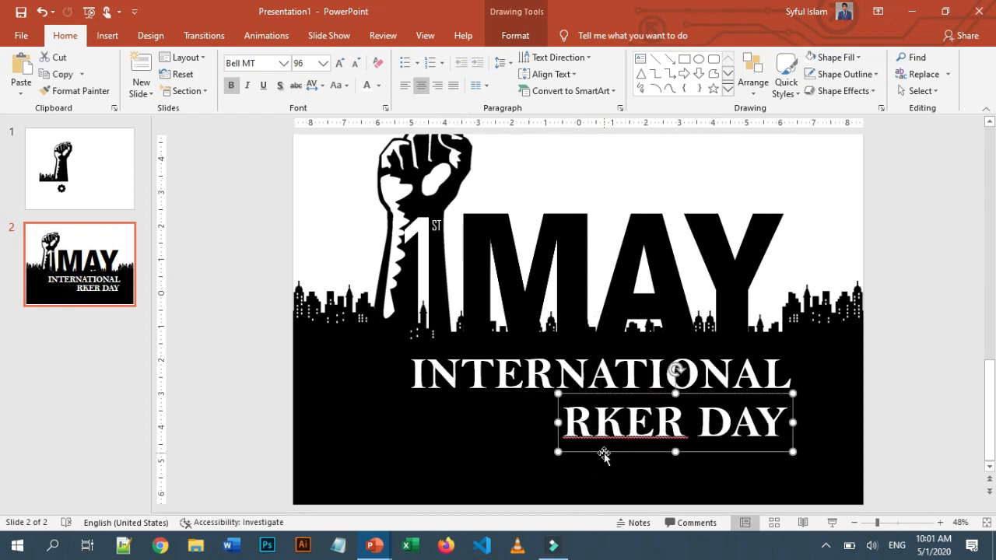
Copy the gear icon from slide 1 and paste it onto slide 2
click(93, 178)
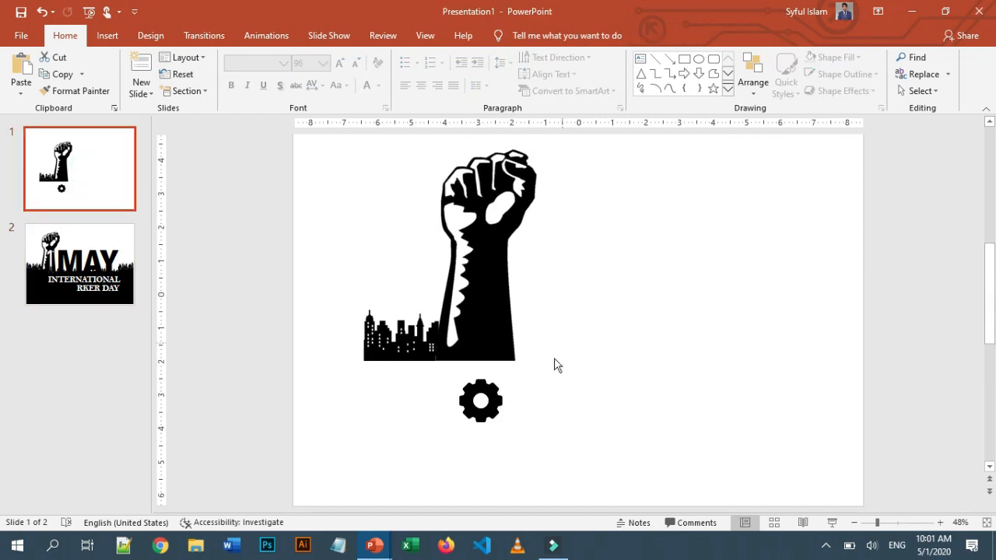
click(481, 418)
click(80, 265)
key(ctrl+v)
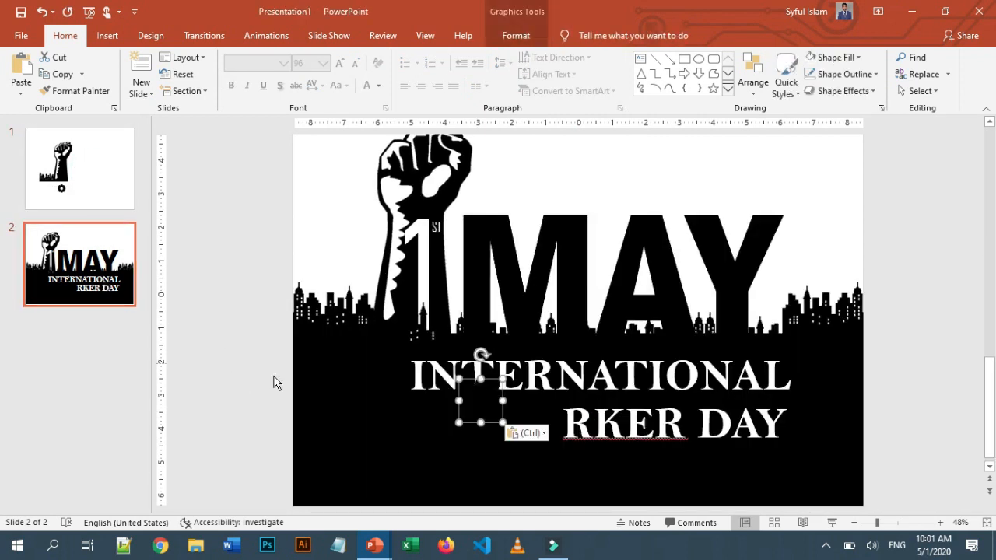
Fill the pasted gear white and place it just before the RKER DAY text
click(506, 36)
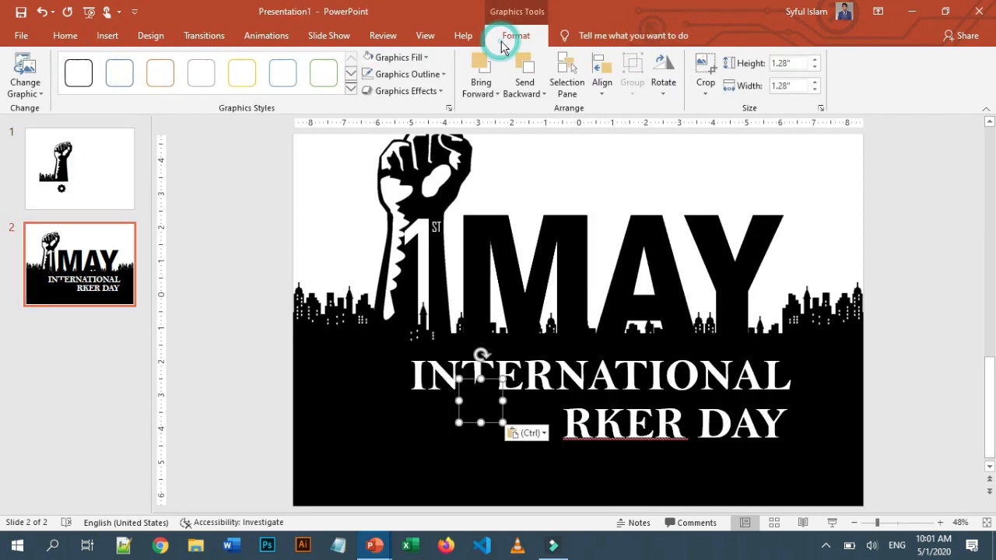
click(362, 57)
drag(481, 422, 542, 451)
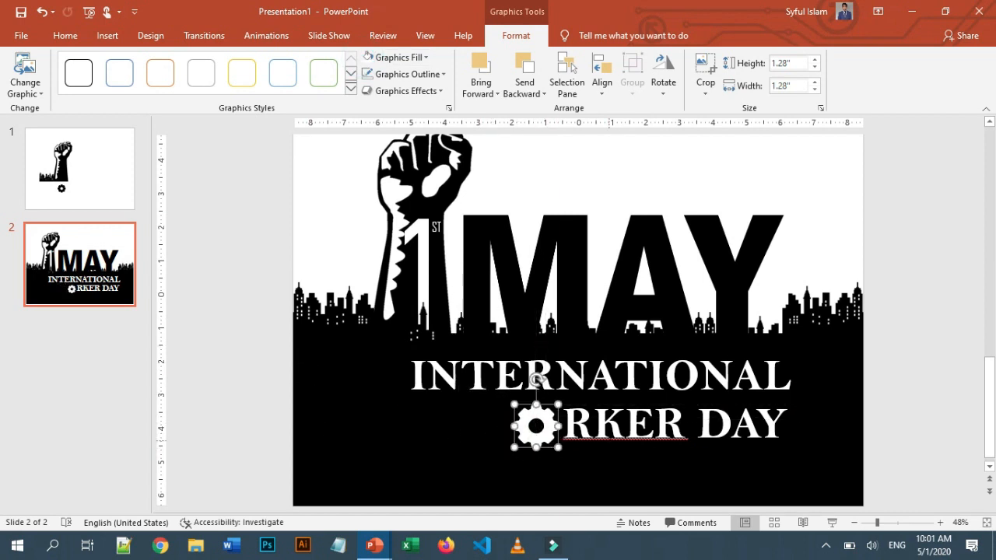
click(623, 459)
key(ctrl+v)
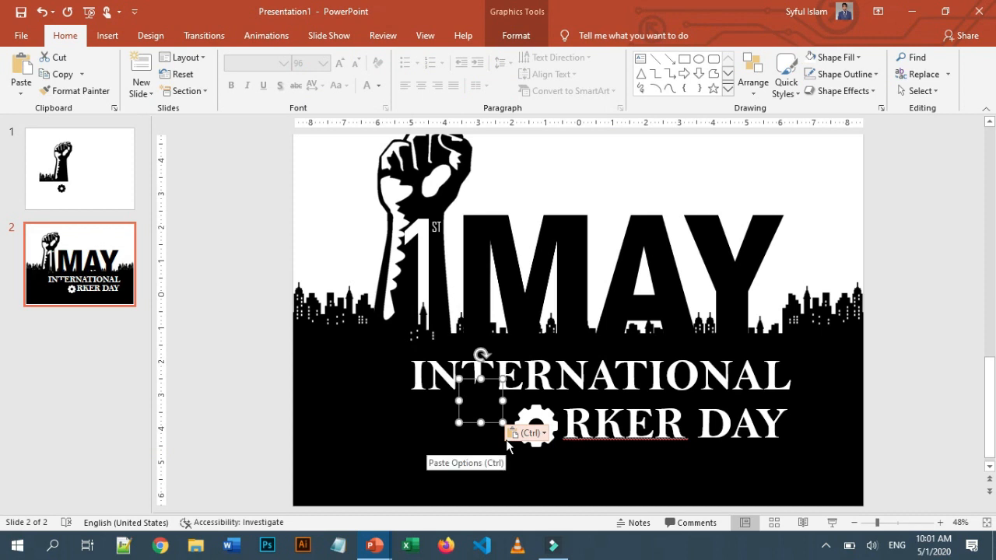
key(Delete)
click(619, 424)
click(610, 458)
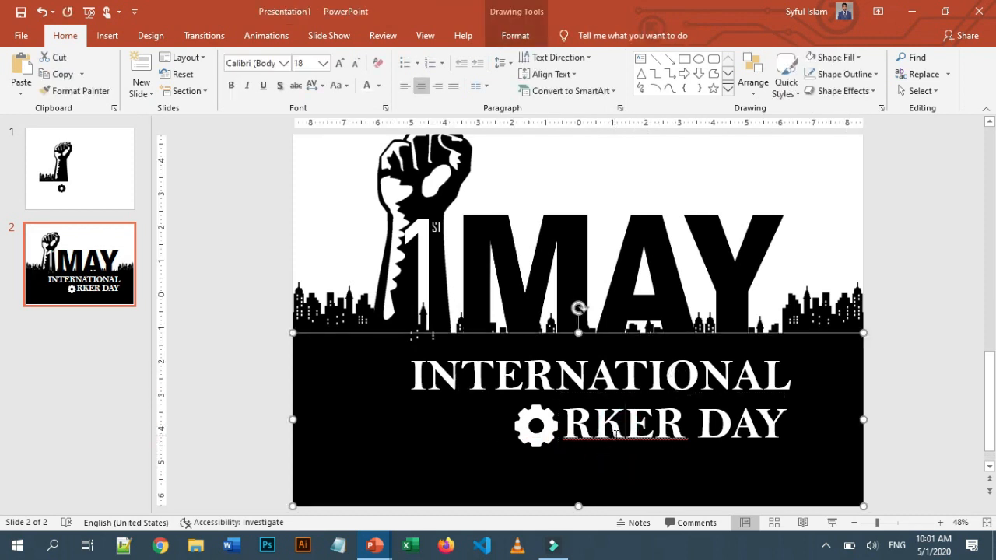
drag(615, 462, 413, 476)
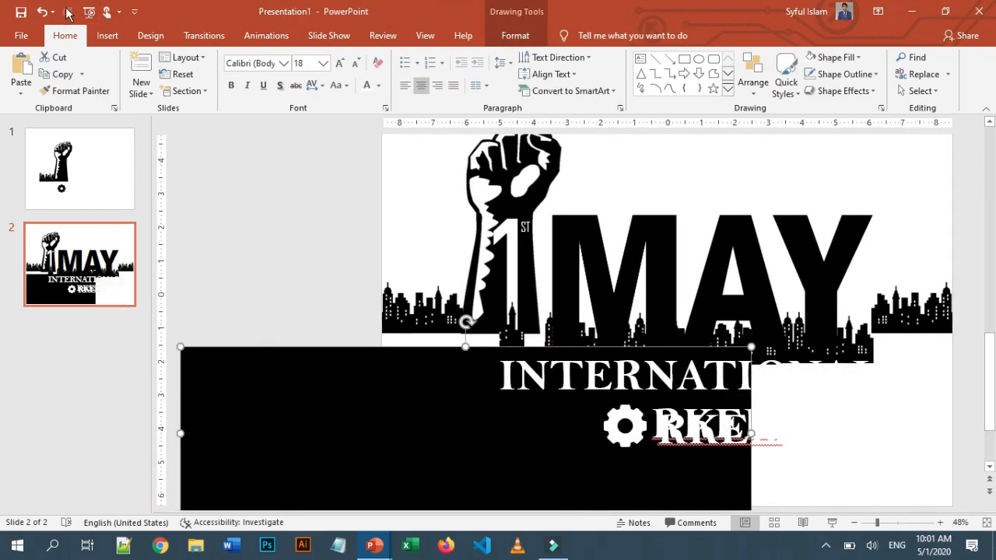
click(41, 11)
Duplicate the RKER DAY text box and change its text to W
click(717, 460)
drag(720, 462, 500, 448)
click(354, 422)
key(Right)
key(BackSpace)
key(BackSpace)
key(BackSpace)
key(BackSpace)
key(BackSpace)
key(BackSpace)
key(BackSpace)
key(BackSpace)
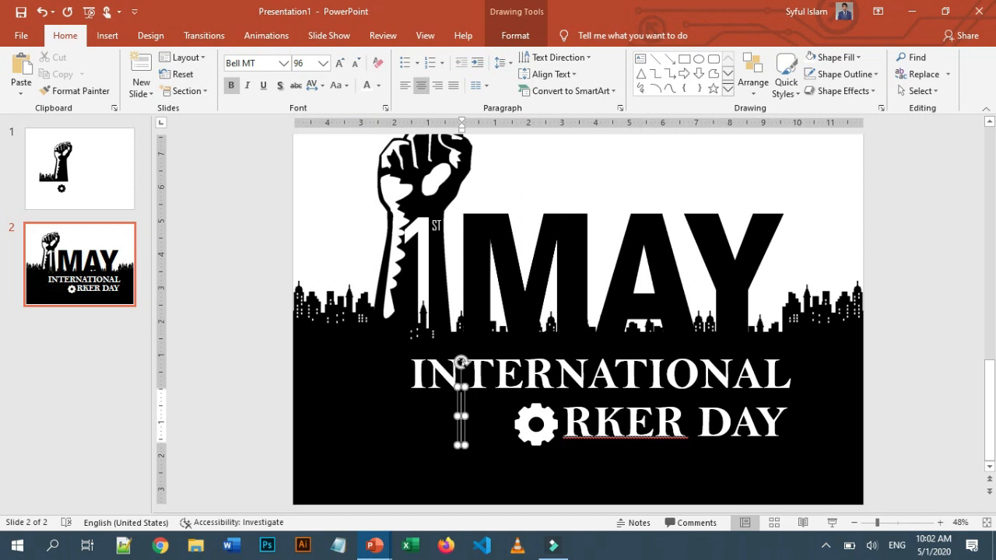
text(W)
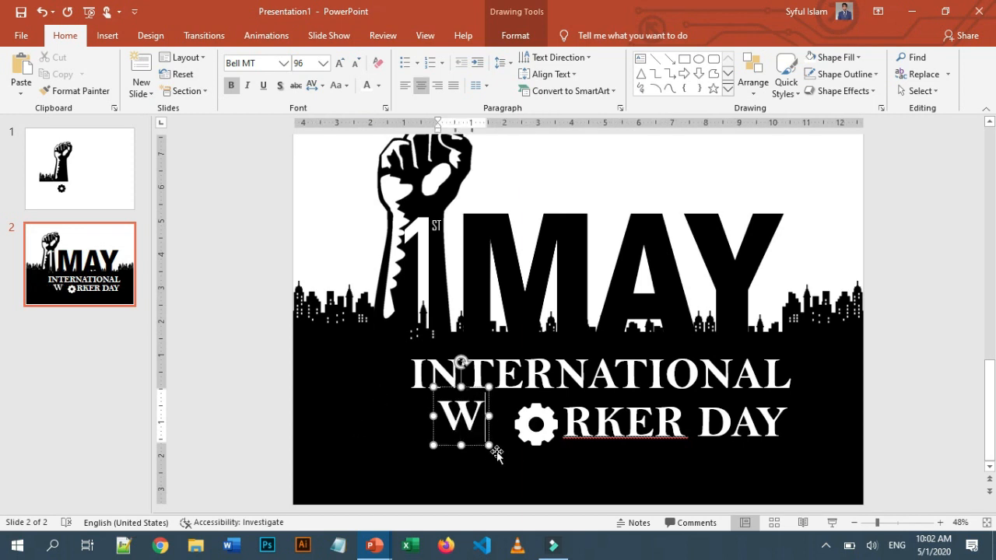
Place the W beside the gear and enlarge the W to 138 pt
drag(480, 446, 461, 452)
drag(544, 440, 505, 439)
click(450, 428)
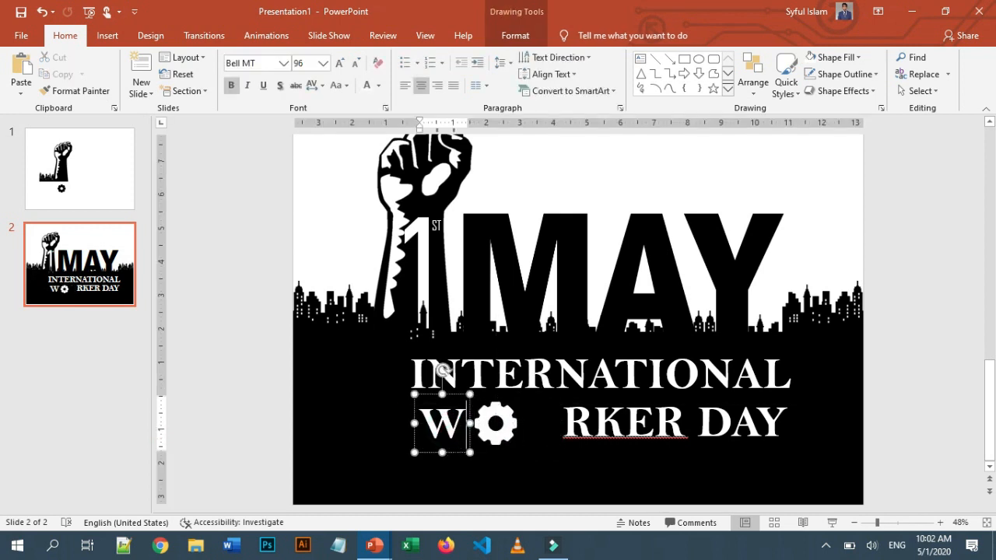
click(456, 452)
click(341, 65)
click(340, 64)
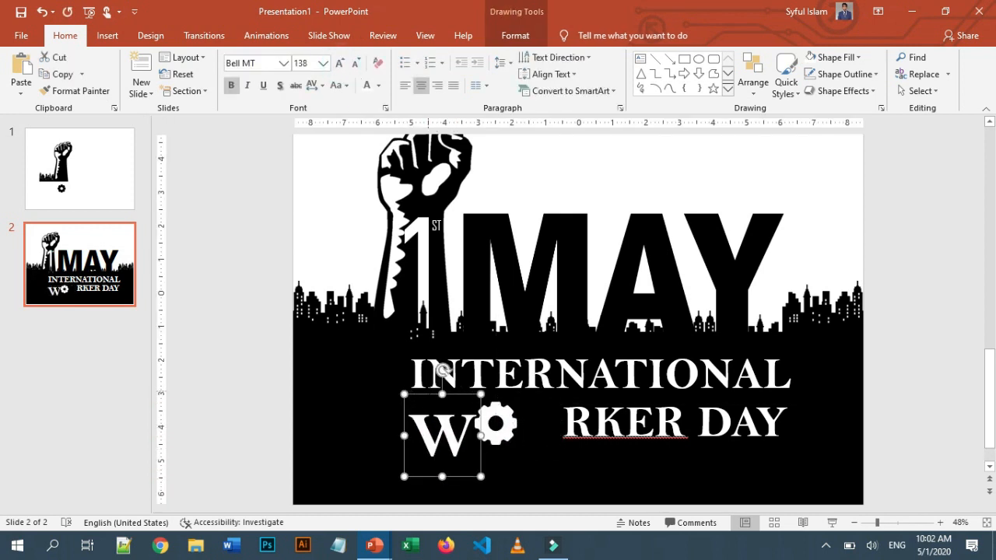
click(461, 477)
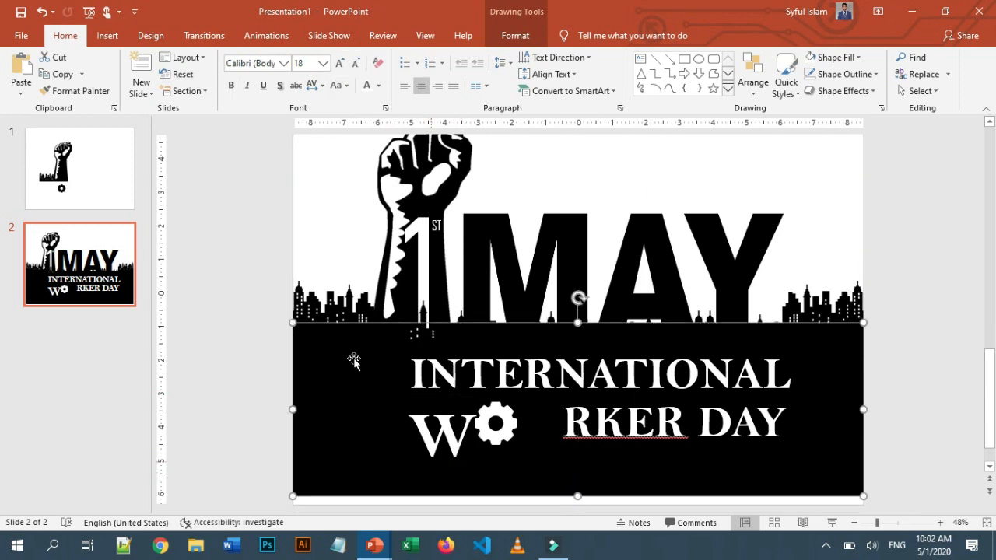
click(42, 12)
drag(466, 478, 464, 465)
Enlarge the RKER DAY text to 166 pt and reposition it after the gear
click(661, 420)
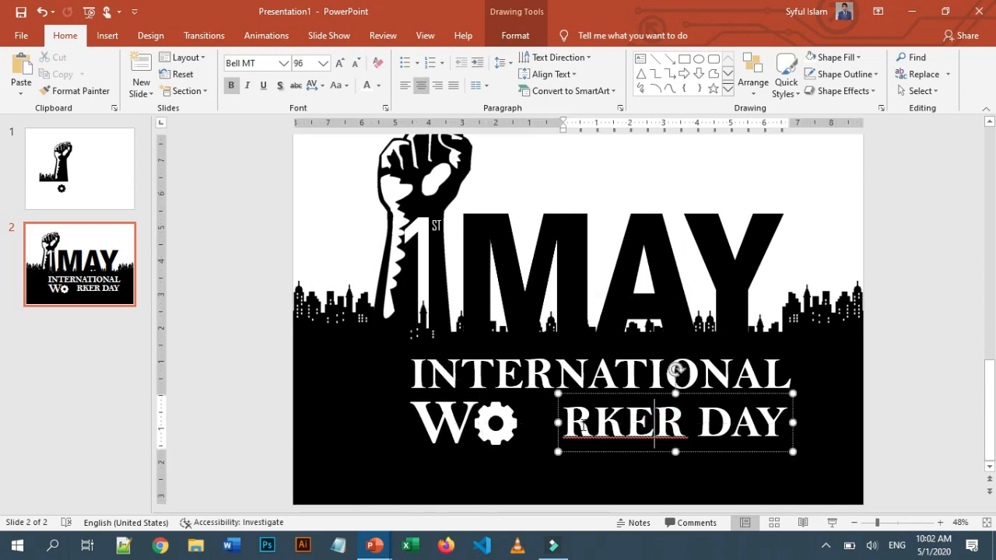
key(ctrl+a)
click(340, 64)
click(340, 64)
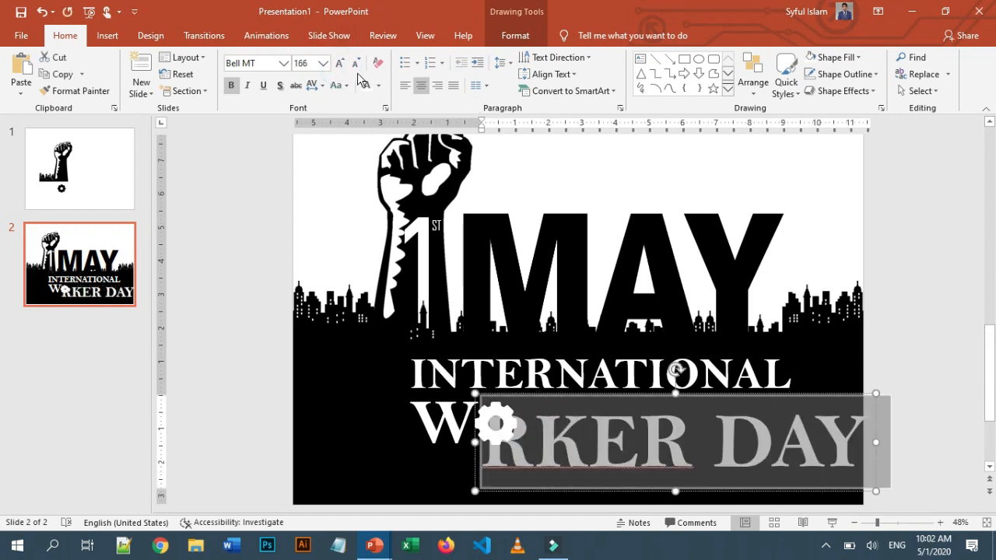
drag(597, 472, 607, 464)
Group the W, the gear and the RKER DAY text into one object
shift+click(502, 440)
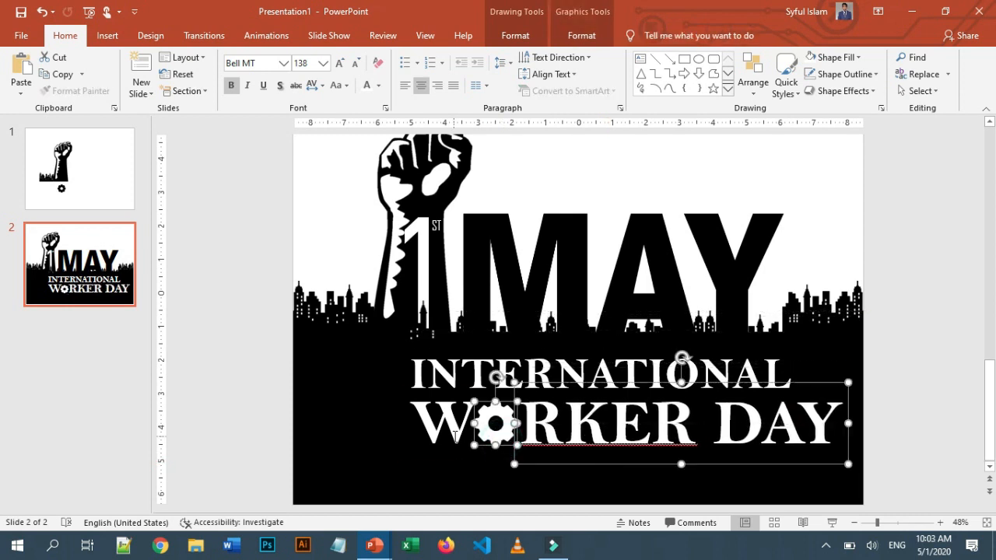
shift+click(456, 437)
key(ctrl+g)
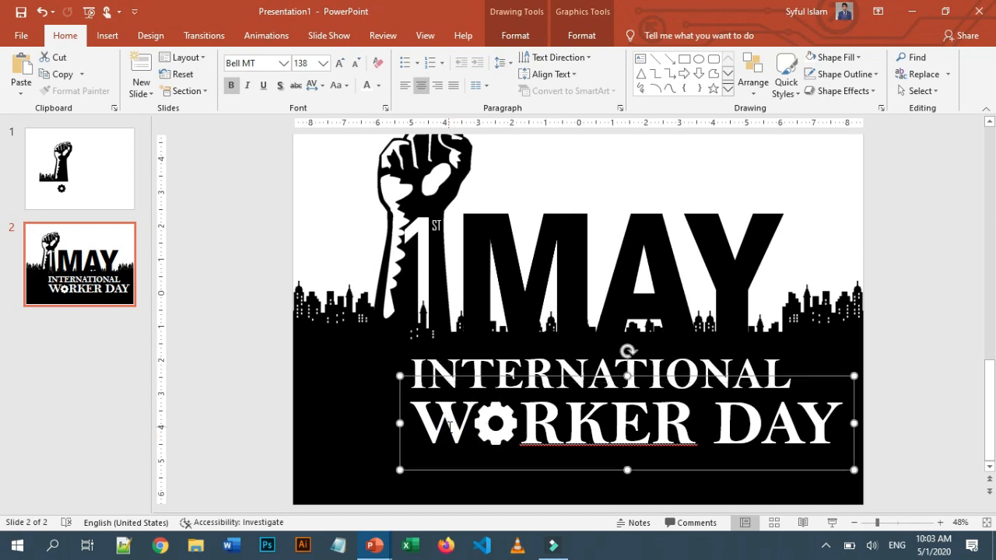
Center the WORKER DAY group horizontally on the slide and nudge it slightly right
drag(657, 471, 634, 472)
click(529, 36)
click(767, 57)
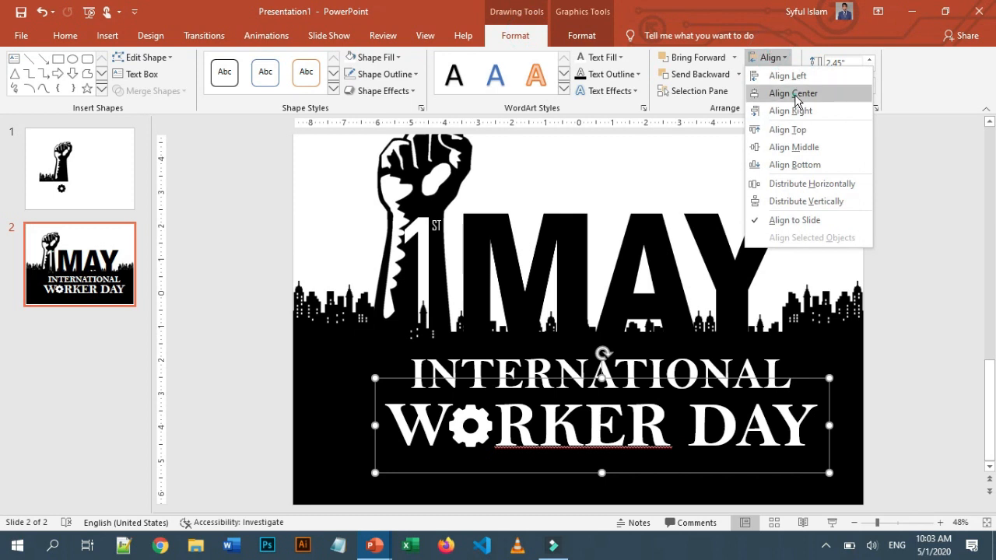
click(788, 94)
key(Right)
key(Right)
key(Right)
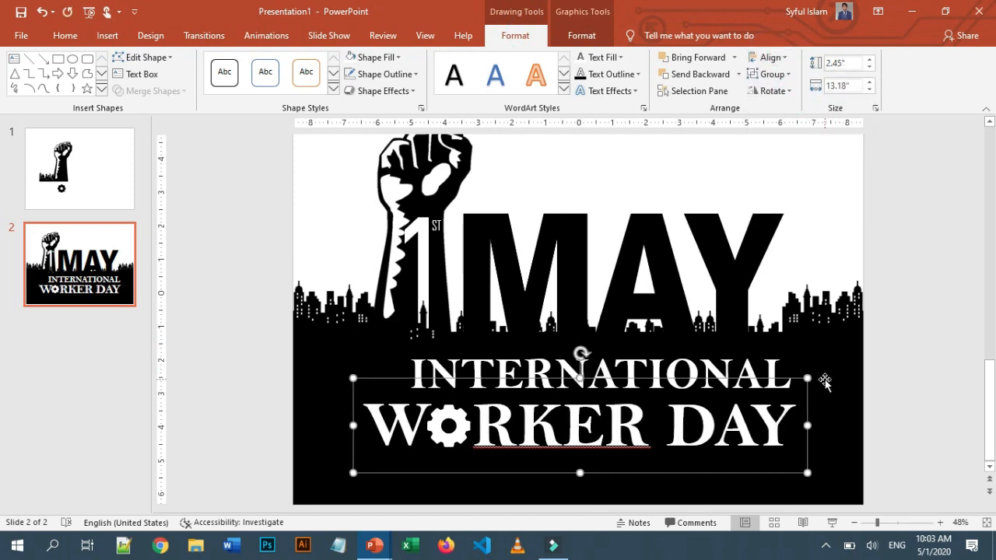
Set the INTERNATIONAL text to 110 pt and nudge it into position above WORKER DAY
click(798, 360)
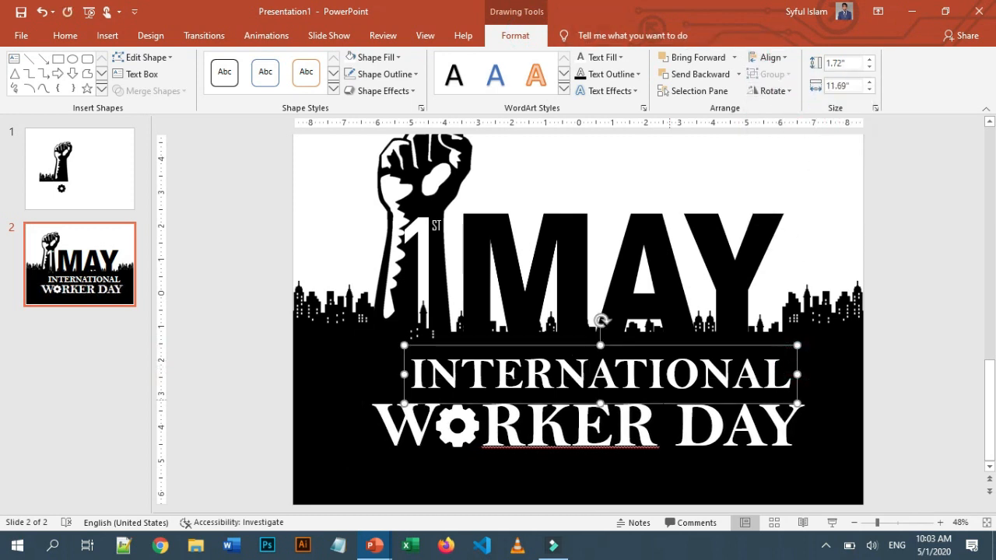
click(65, 35)
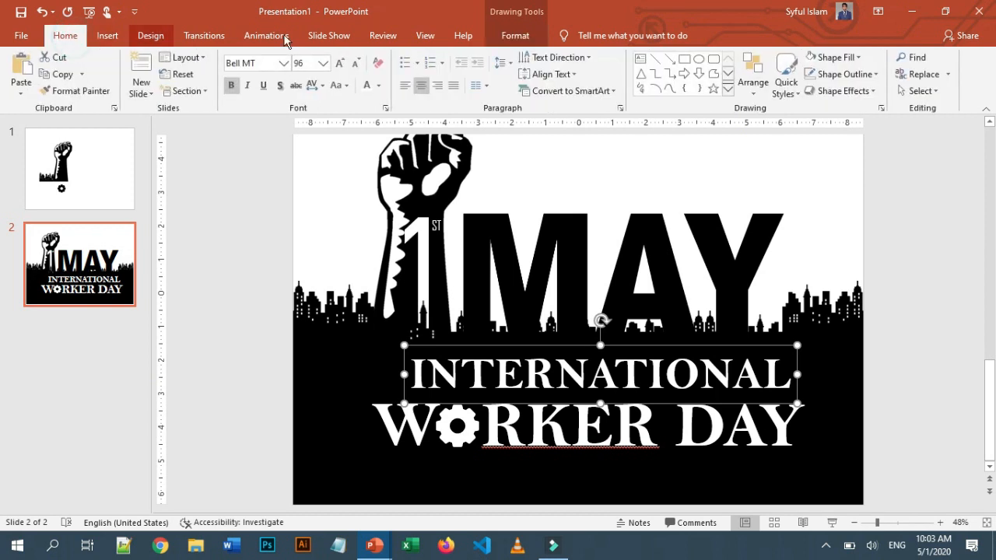
click(338, 62)
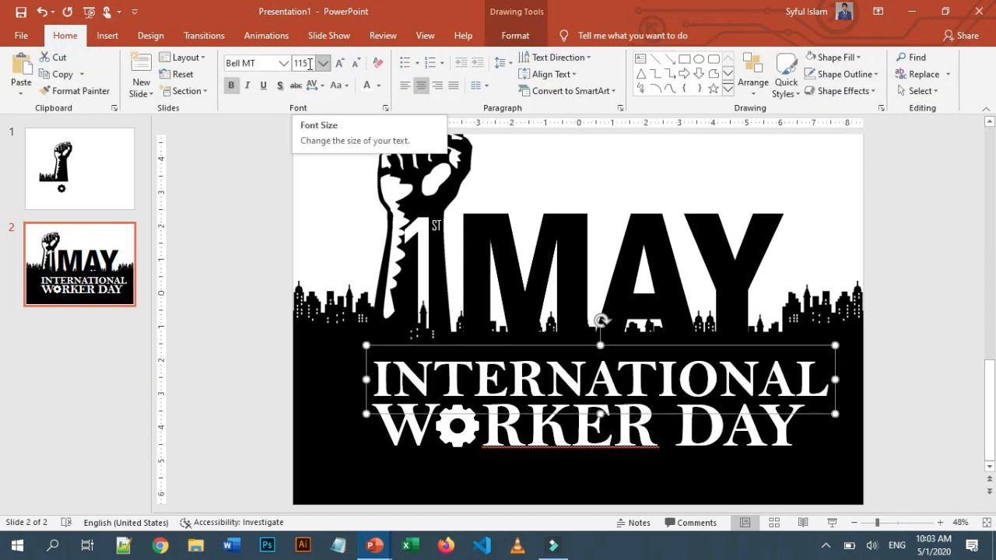
click(308, 64)
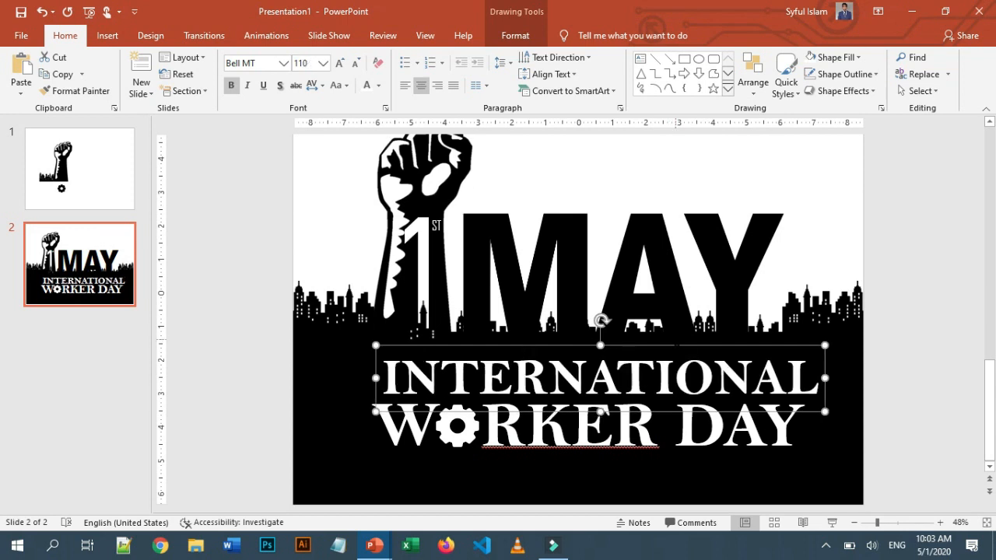
drag(669, 346, 660, 345)
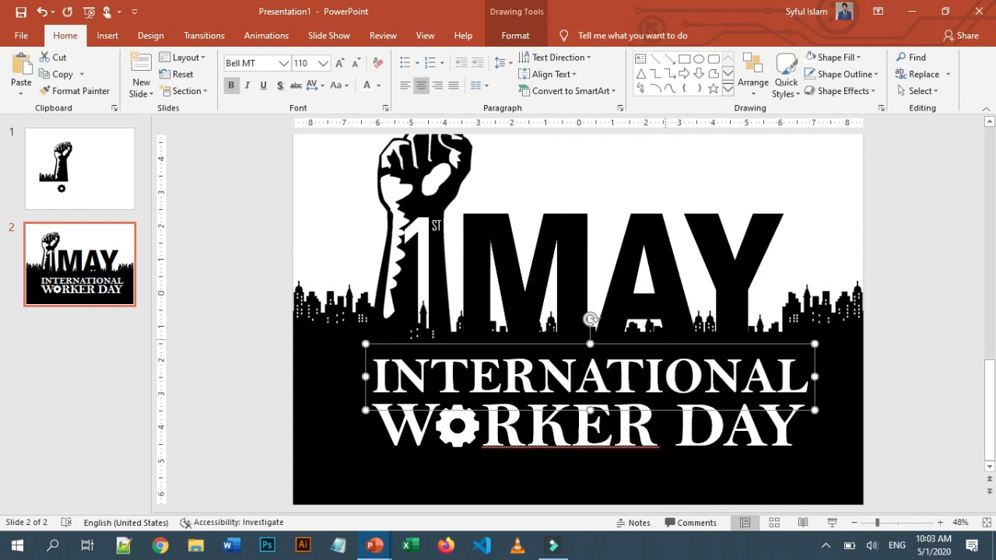
key(Up)
mouse_move(877, 522)
mouse_down()
mouse_move(887, 528)
mouse_move(872, 524)
mouse_up()
shift+click(669, 427)
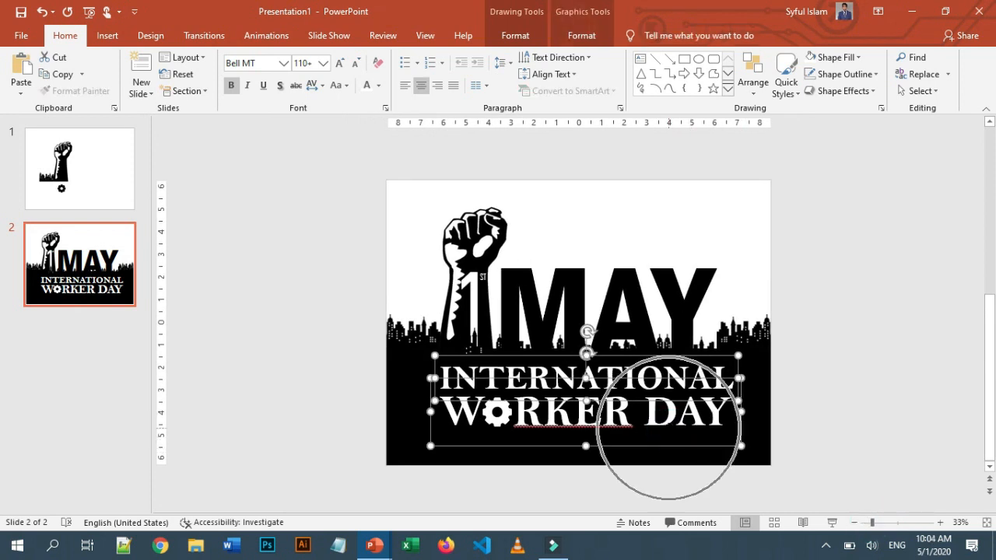
Reduce the font size of the selected INTERNATIONAL and WORKER DAY texts to 88 pt
click(351, 64)
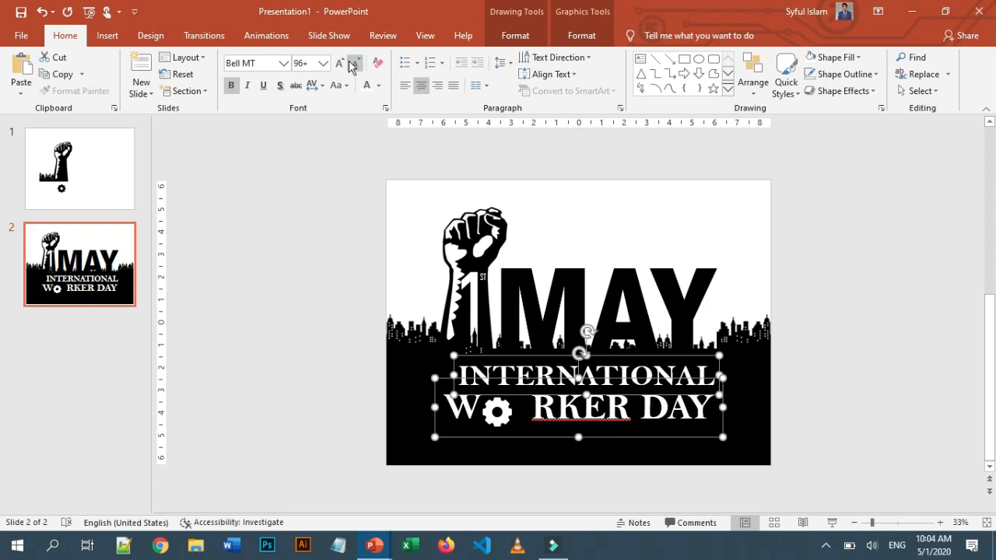
click(352, 63)
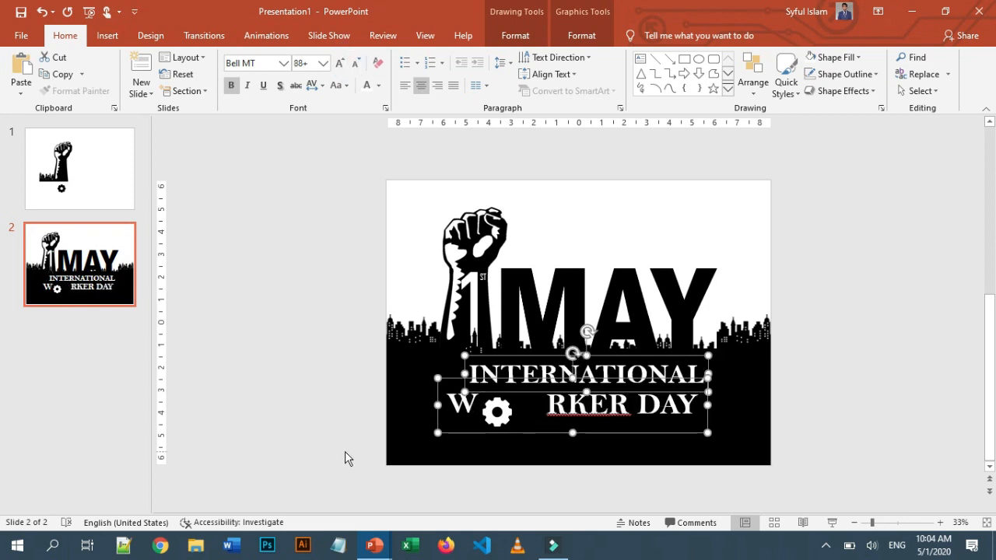
Close the gaps in WORKER DAY by moving the W, the gear and the RKER DAY text together
click(889, 522)
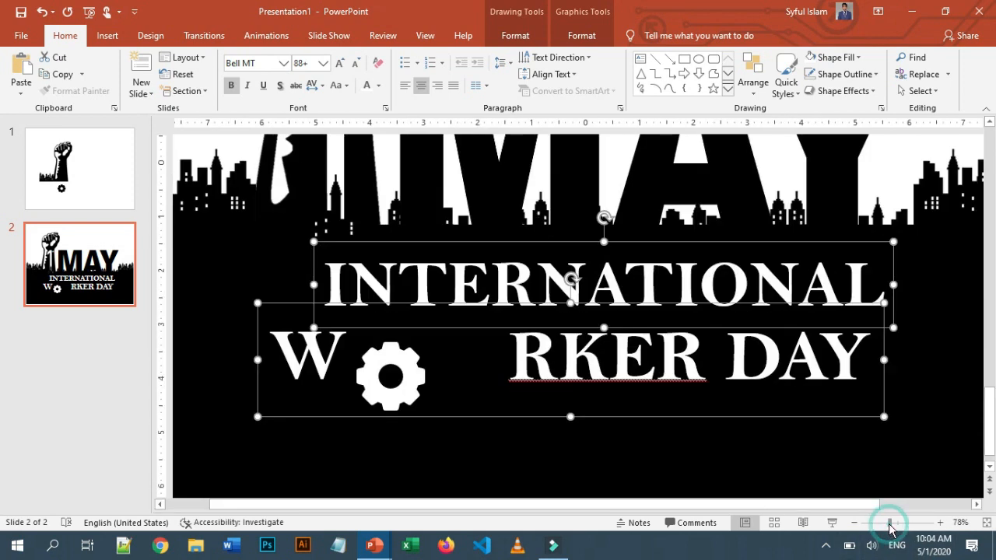
click(403, 393)
drag(403, 397, 483, 379)
drag(505, 324, 501, 329)
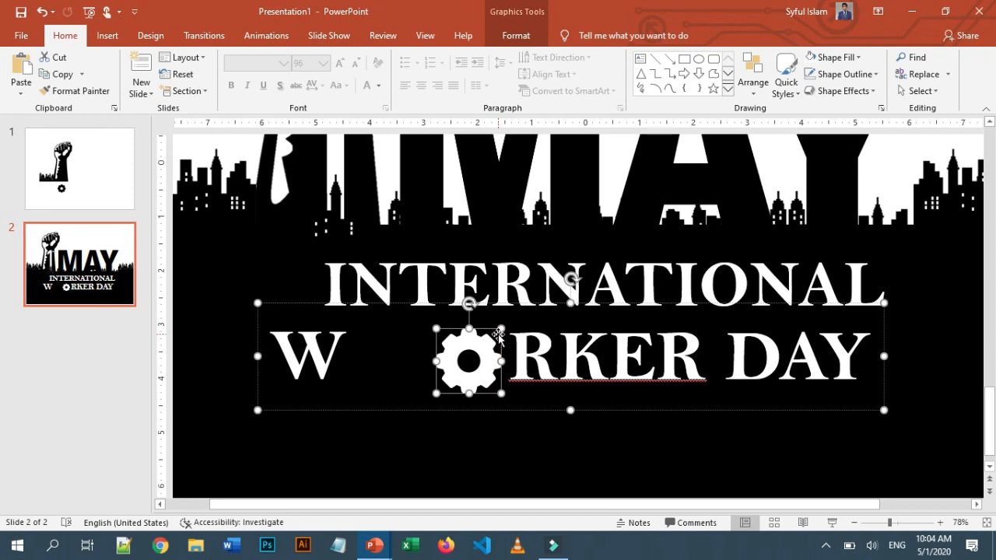
drag(469, 359, 475, 357)
click(337, 411)
drag(329, 402, 386, 401)
drag(481, 375, 435, 376)
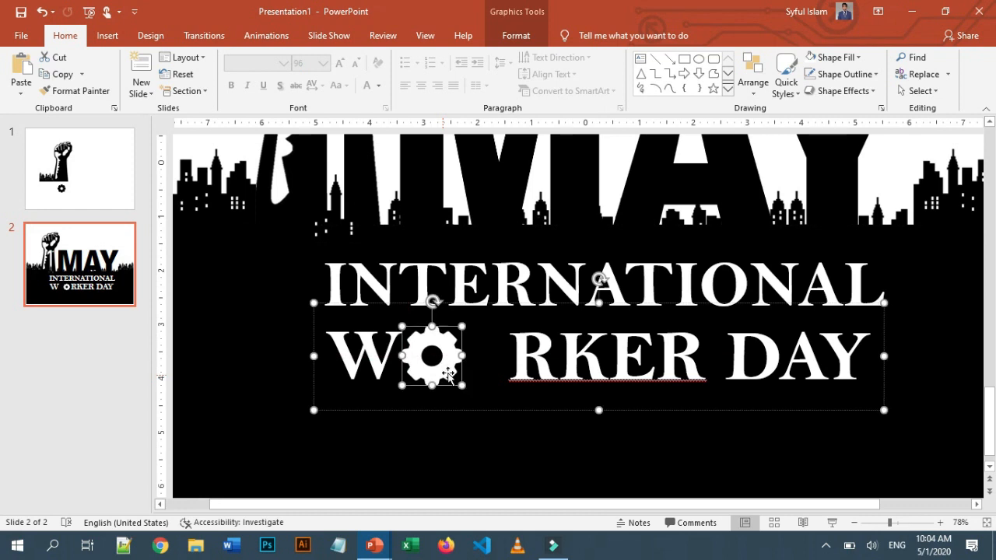
click(629, 404)
drag(630, 404, 587, 404)
Resize the INTERNATIONAL text to 79 pt and move it down closer to WORKER DAY
drag(397, 274, 994, 299)
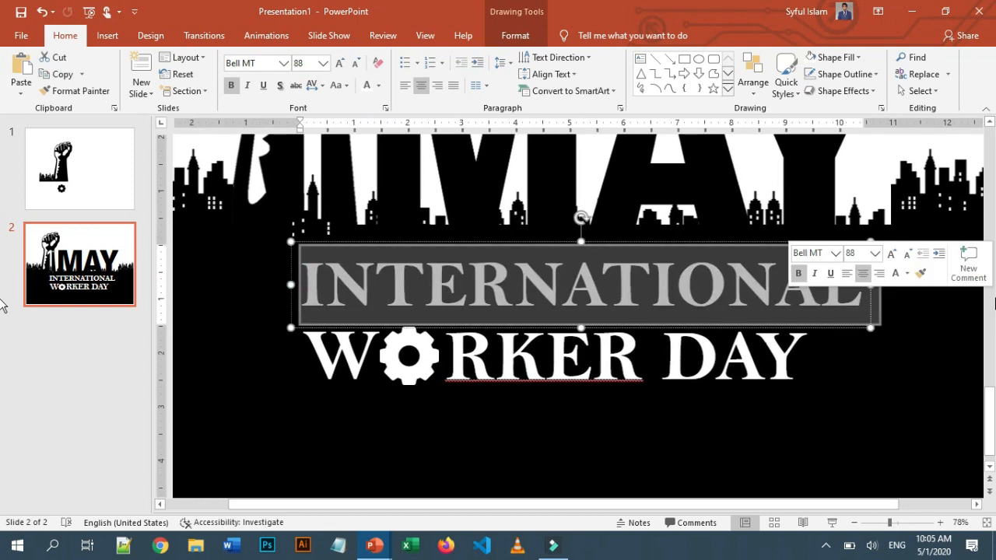
click(354, 65)
click(354, 65)
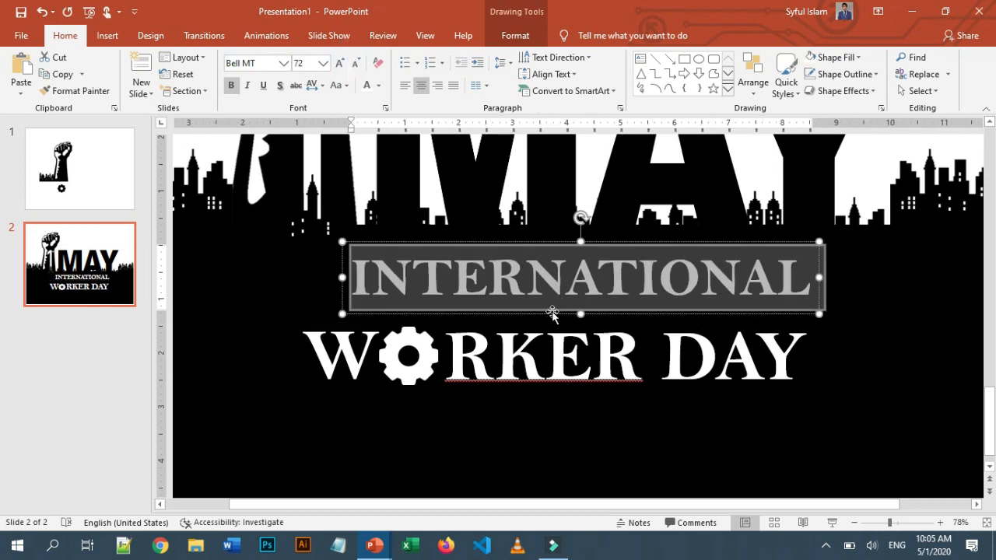
drag(551, 314, 528, 339)
click(339, 63)
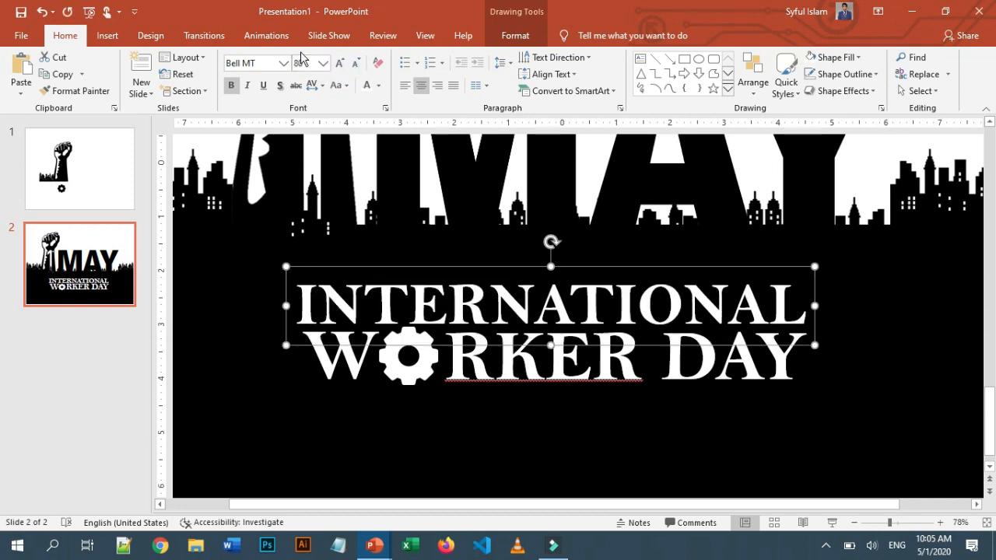
click(312, 63)
text(75)
key(Return)
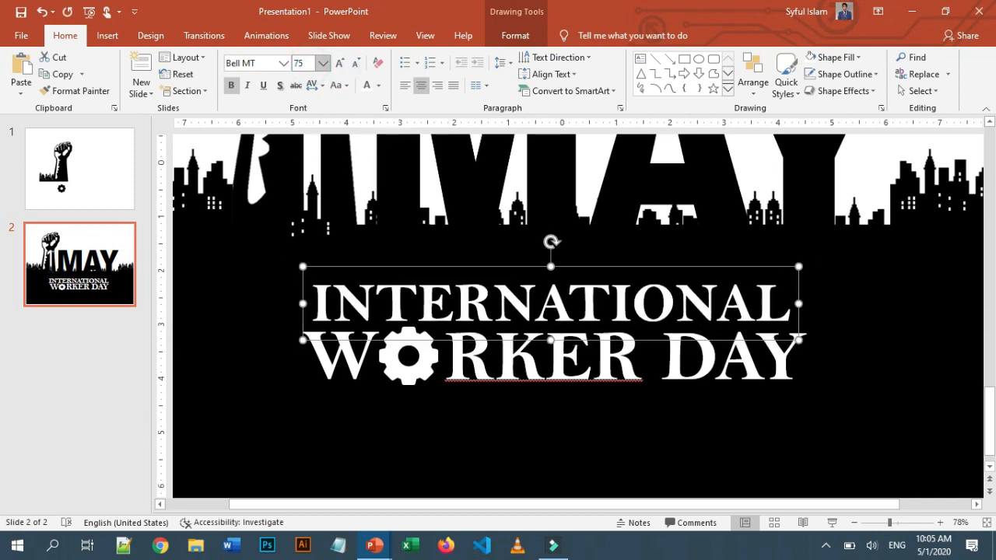
click(305, 62)
key(Return)
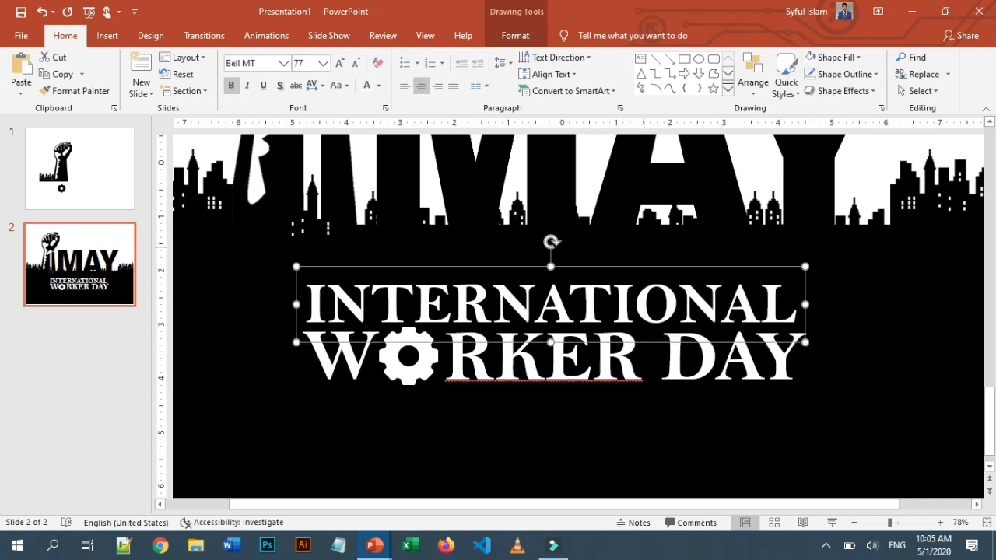
click(304, 63)
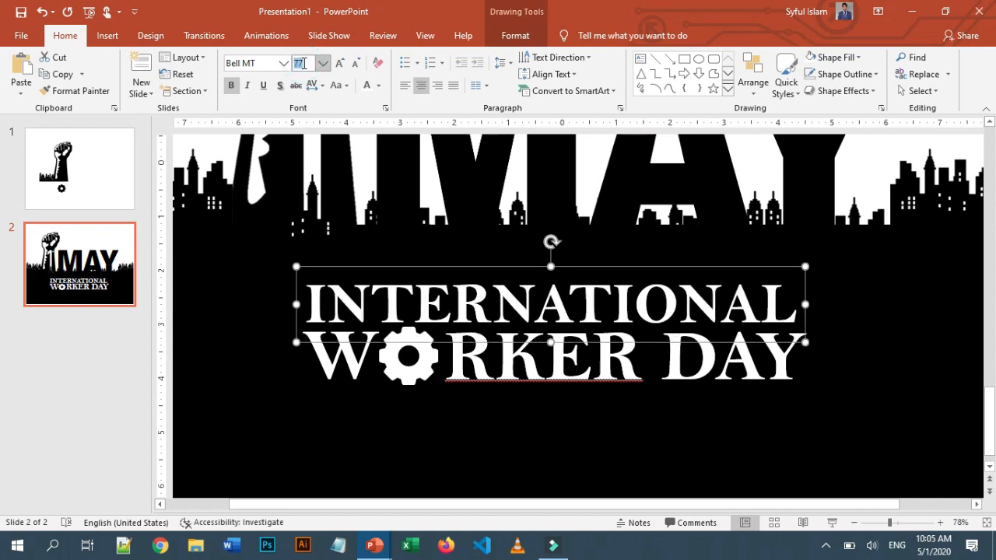
text(79)
key(Return)
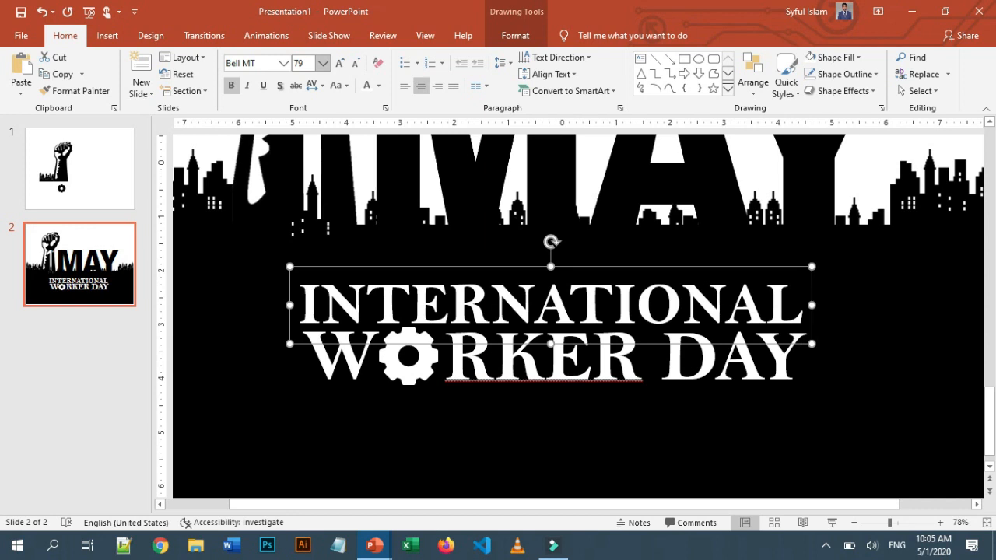
Center the headline texts horizontally on the slide and nudge them up slightly
shift+click(349, 363)
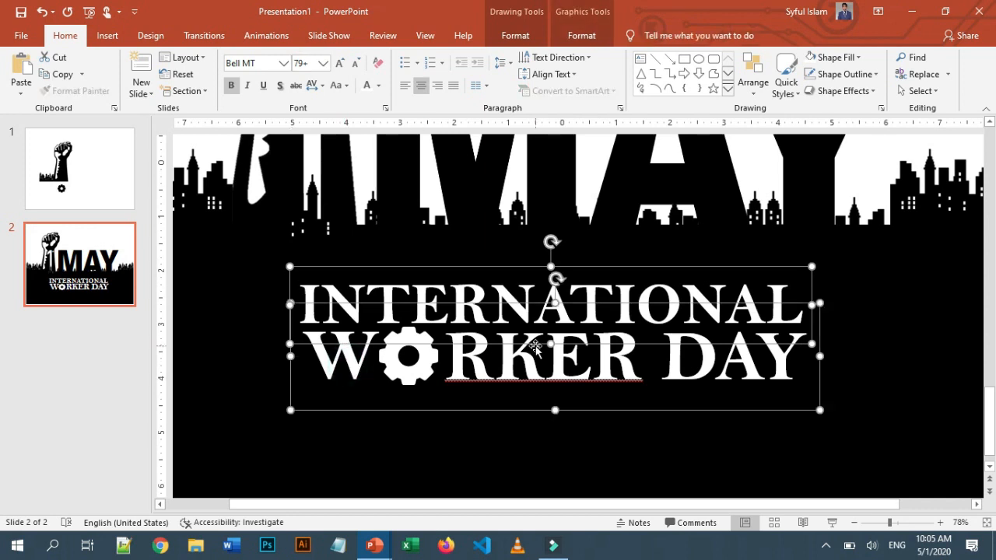
click(753, 82)
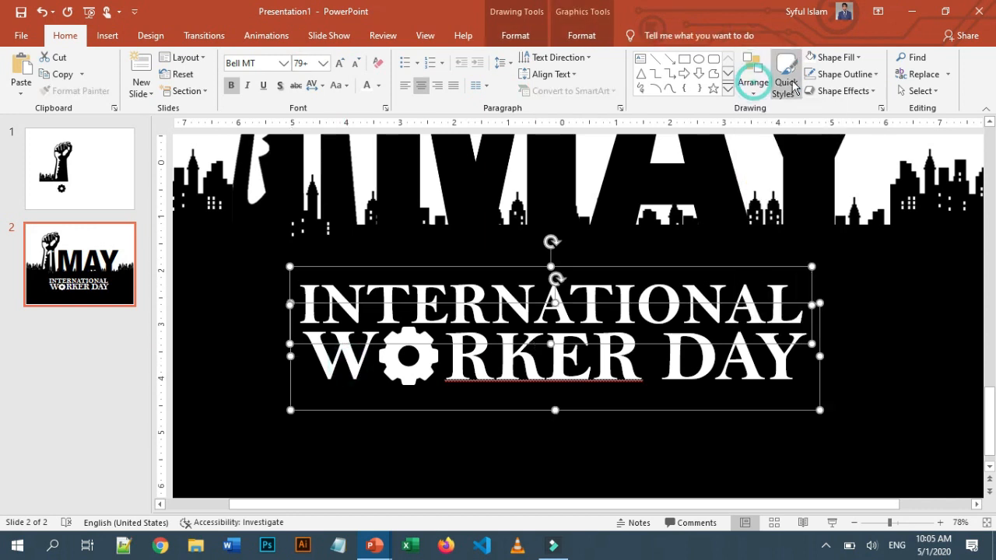
click(515, 35)
click(768, 58)
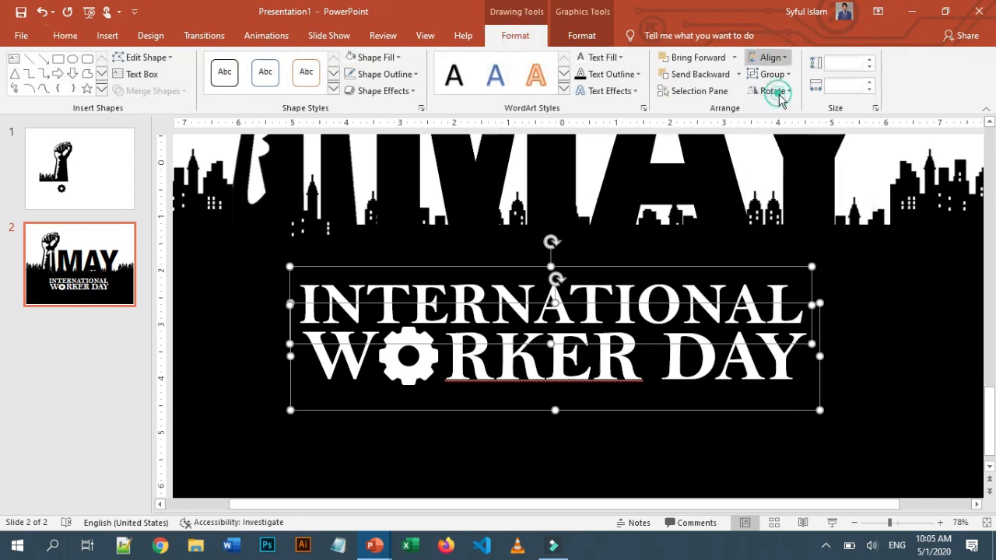
click(779, 95)
drag(889, 523, 877, 523)
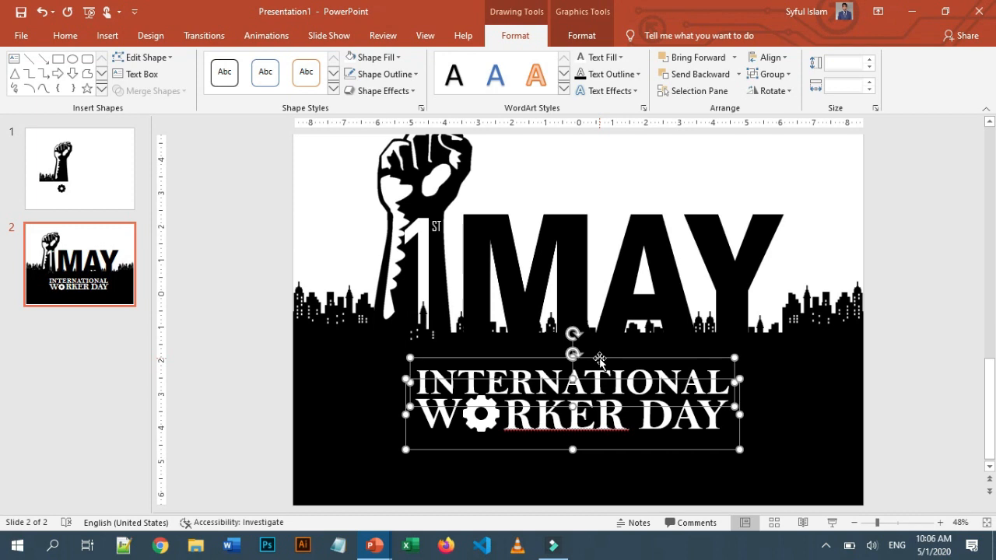
key(Up)
key(Up)
key(Up)
key(Up)
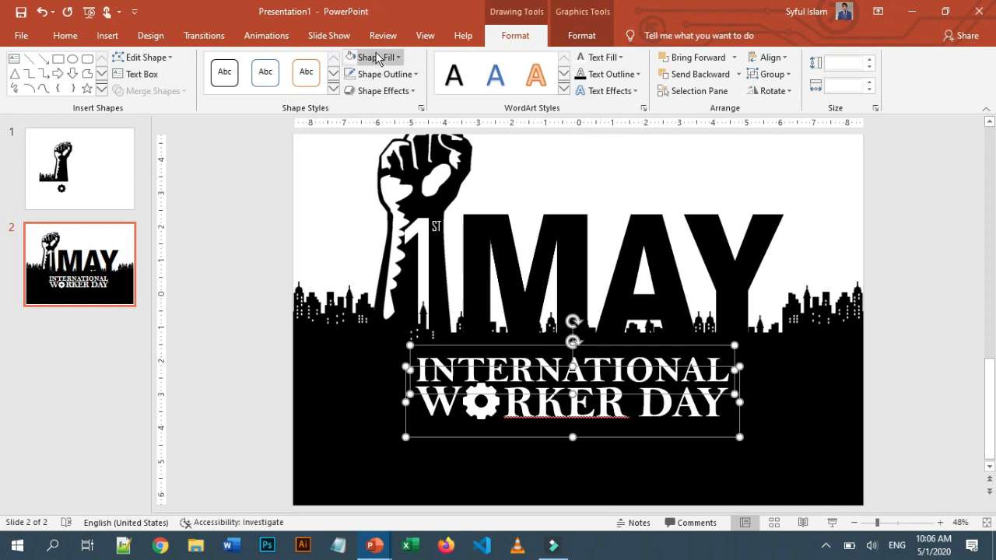
Insert a wide text box below the headline reading NO HUMAN MASTERPIECE HAS BEEN CREATED WITHOUT GREAT LABOR
click(466, 467)
click(229, 363)
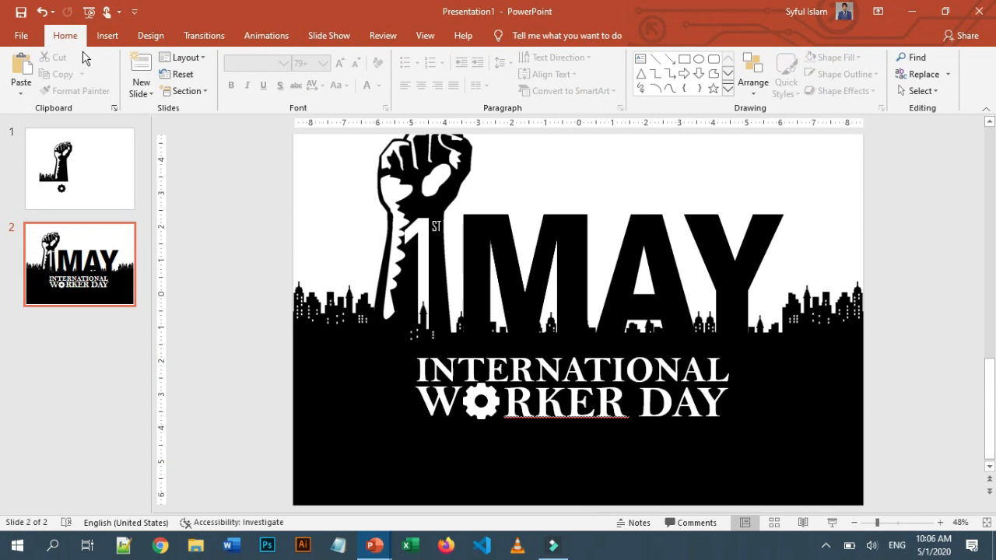
click(108, 35)
click(267, 82)
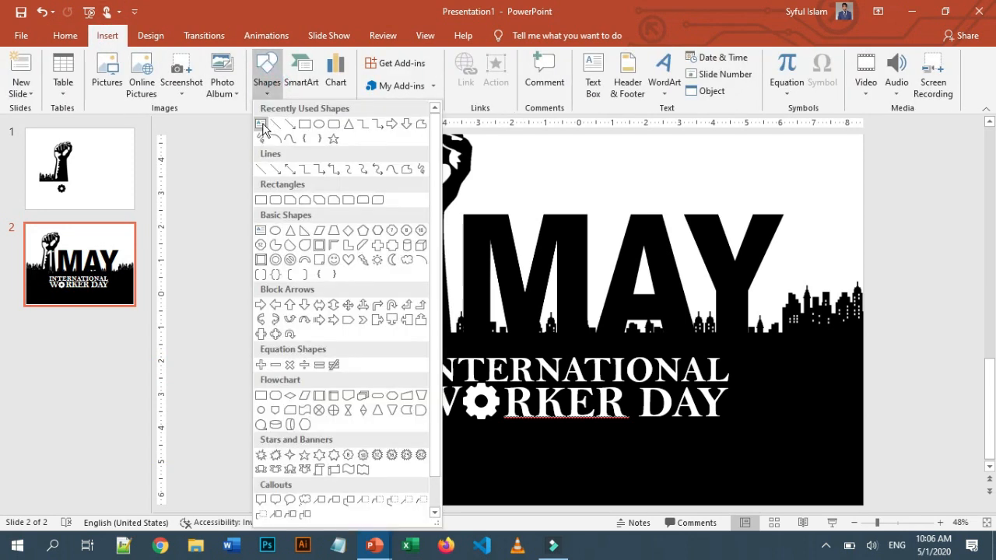
click(593, 76)
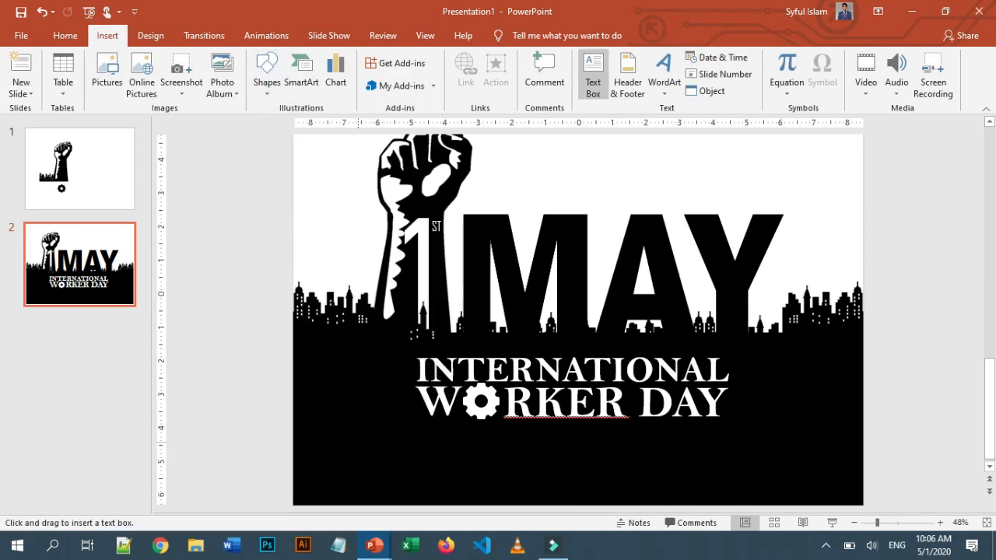
drag(358, 442, 762, 464)
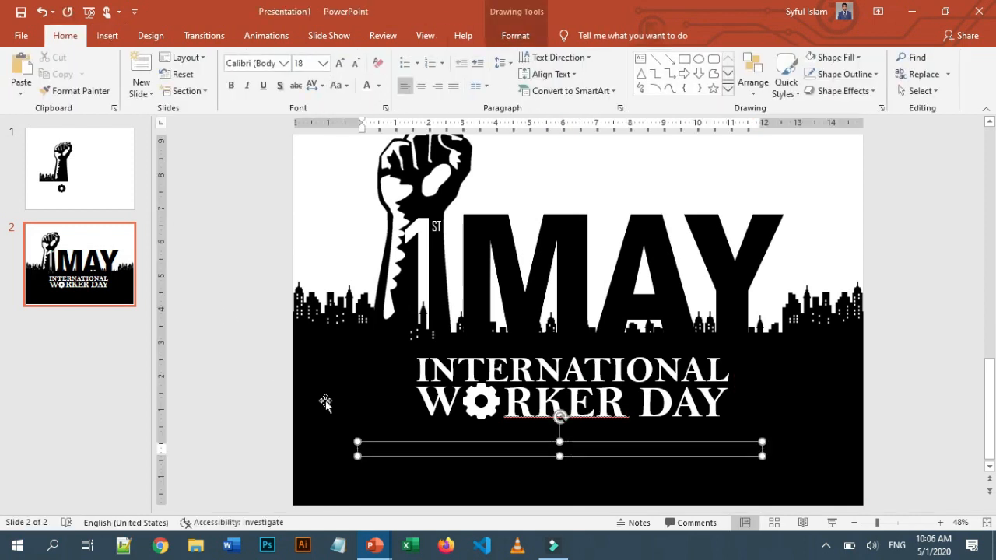
click(369, 443)
click(367, 87)
click(366, 448)
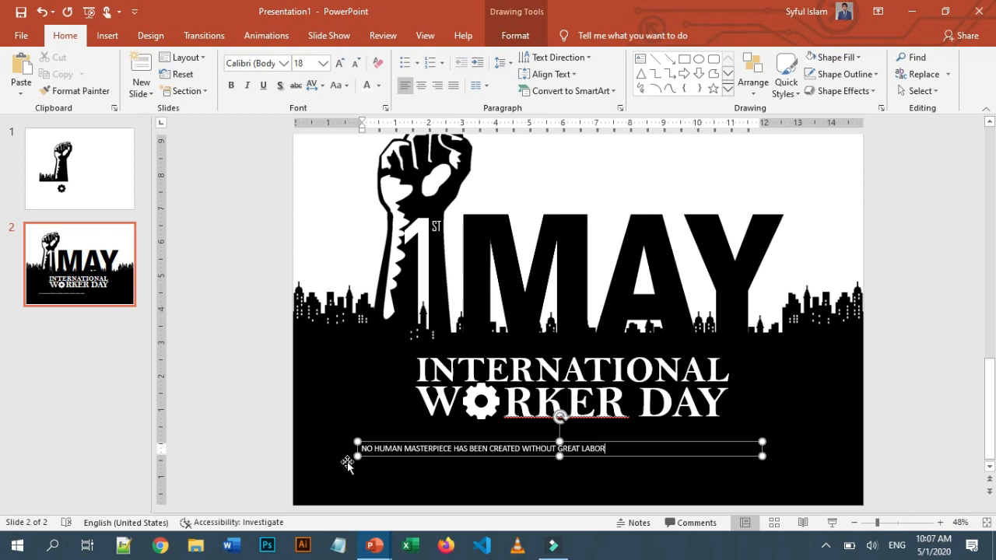
Format the quote in bold Bell MT at 44 pt and shift it slightly
click(629, 458)
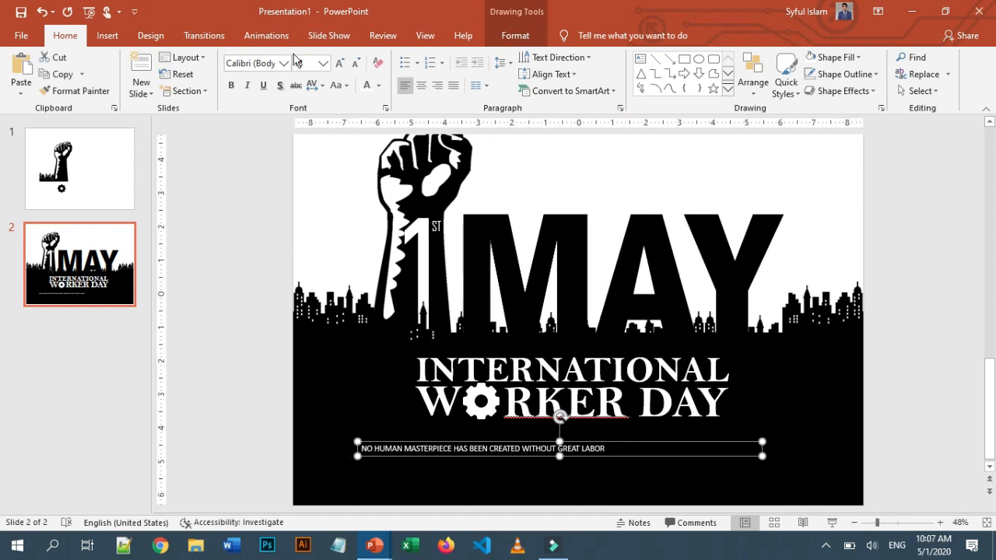
click(285, 63)
click(260, 149)
click(233, 86)
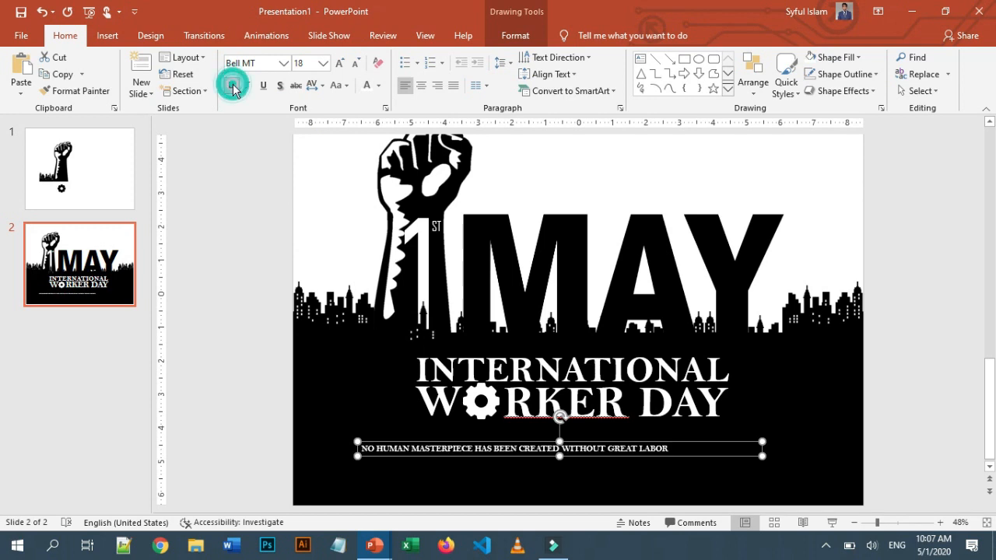
click(340, 62)
click(340, 62)
click(340, 62)
click(340, 62)
click(340, 63)
click(340, 62)
click(340, 63)
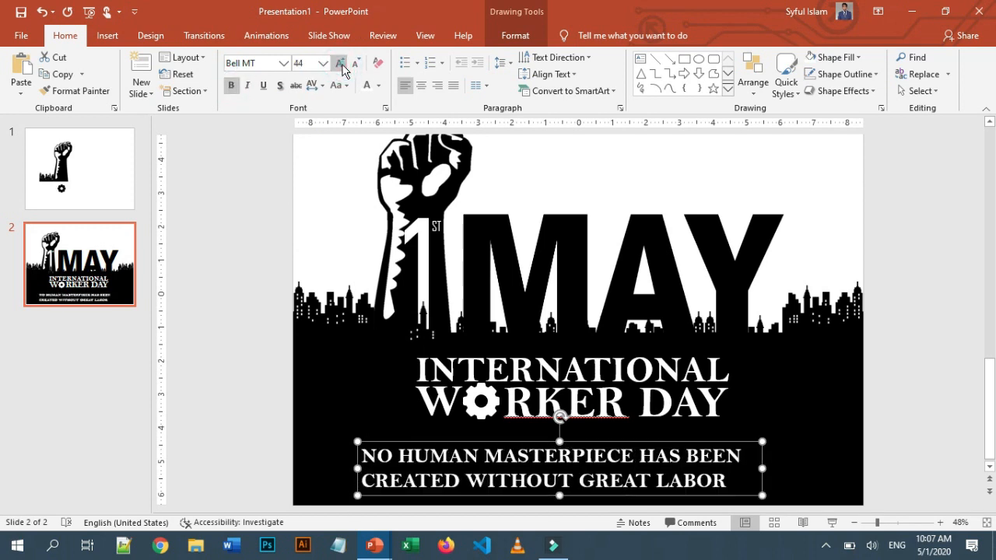
mouse_move(493, 442)
mouse_down()
mouse_move(529, 438)
mouse_move(520, 438)
mouse_up()
Center the quote and the headline horizontally on the slide
click(515, 35)
click(751, 65)
click(787, 91)
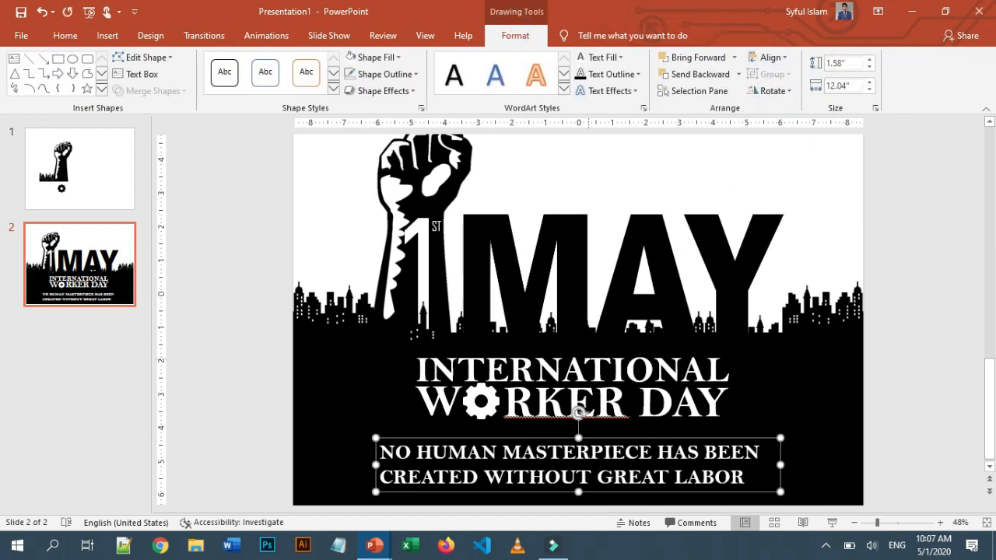
click(577, 366)
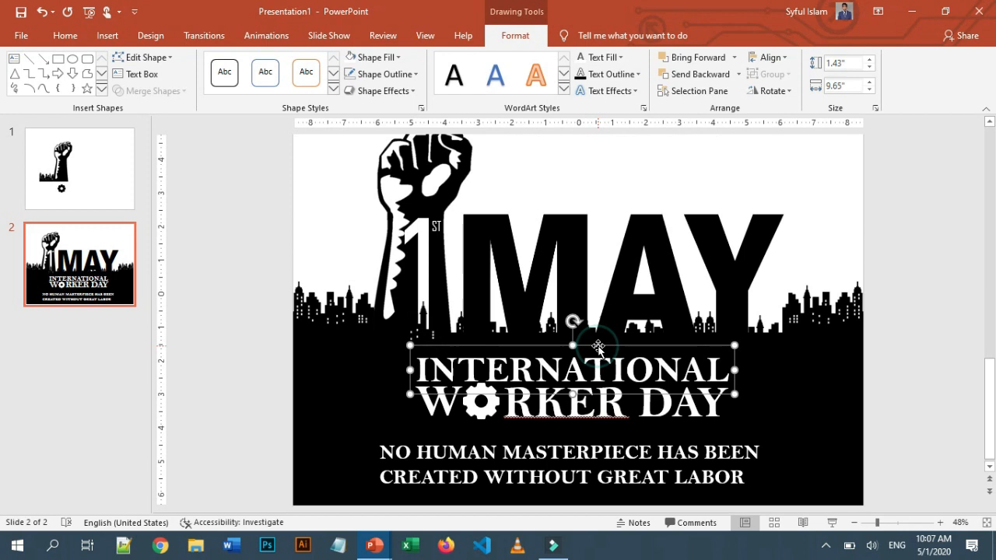
shift+click(592, 414)
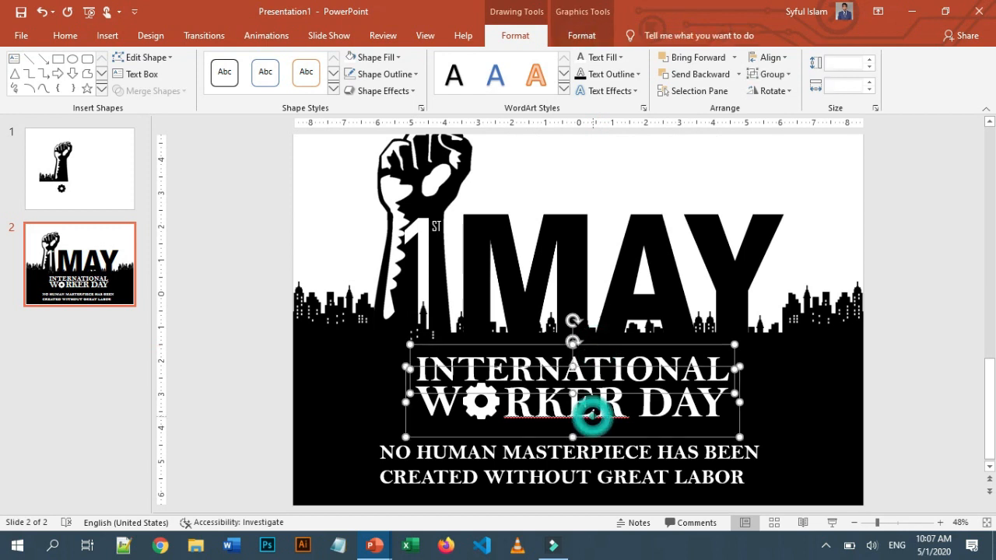
click(769, 58)
click(783, 94)
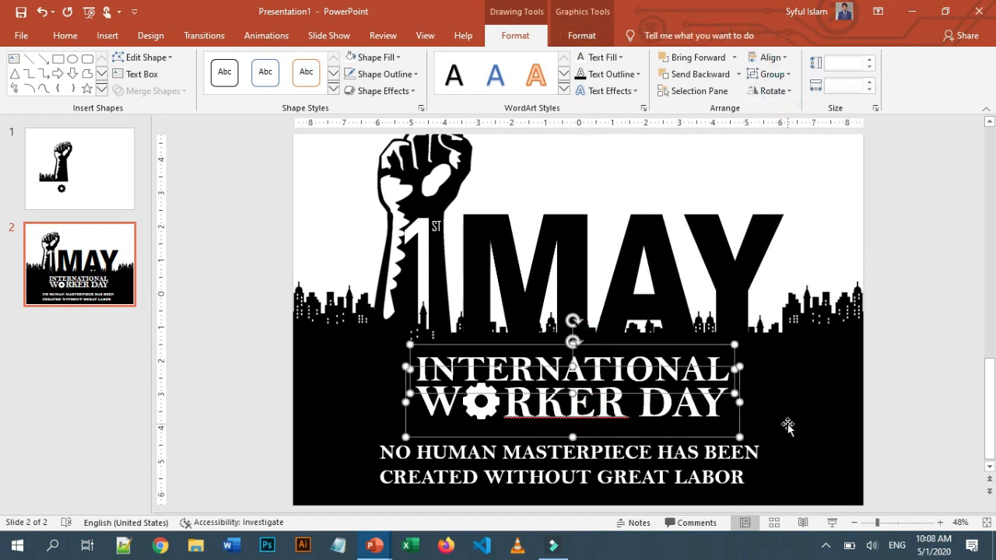
click(786, 427)
Set the quote's second line, CREATED WITHOUT GREAT LABOR, to 46 pt
click(462, 476)
drag(379, 476, 732, 484)
click(65, 35)
click(340, 64)
click(353, 64)
click(306, 64)
text(47)
key(Return)
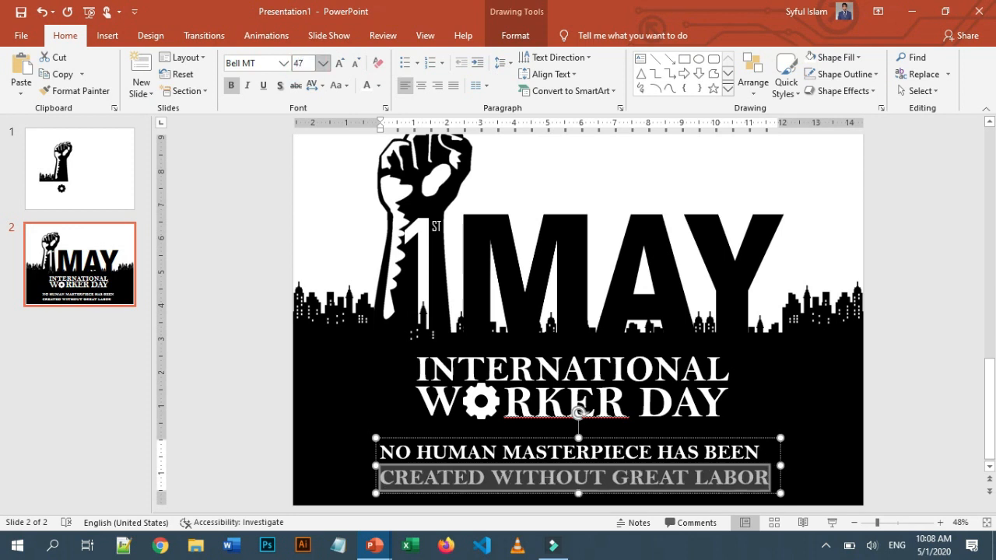
click(303, 64)
text(46)
key(Return)
Color the words MASTERPIECE and GREAT LABOR yellow
click(807, 444)
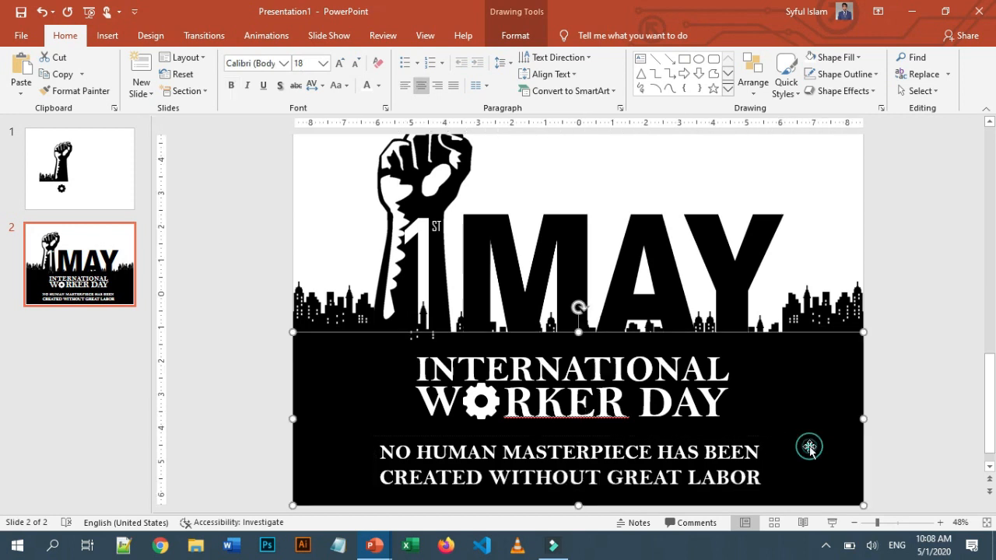
drag(626, 452, 507, 454)
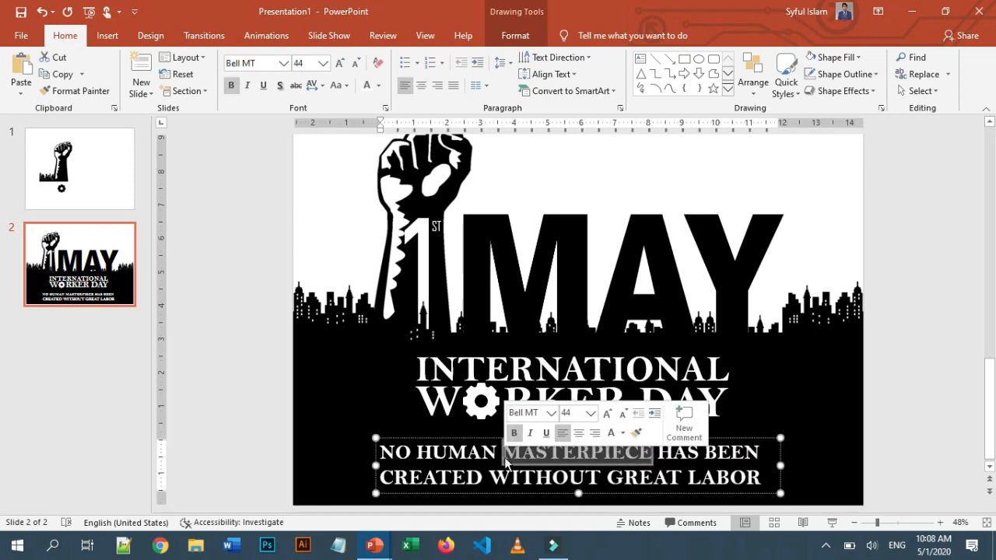
click(378, 86)
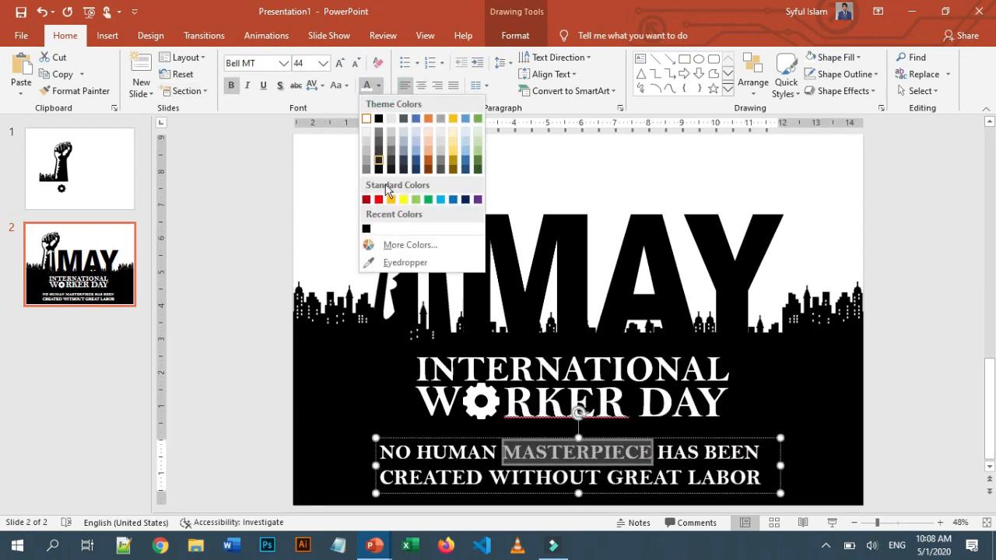
click(402, 201)
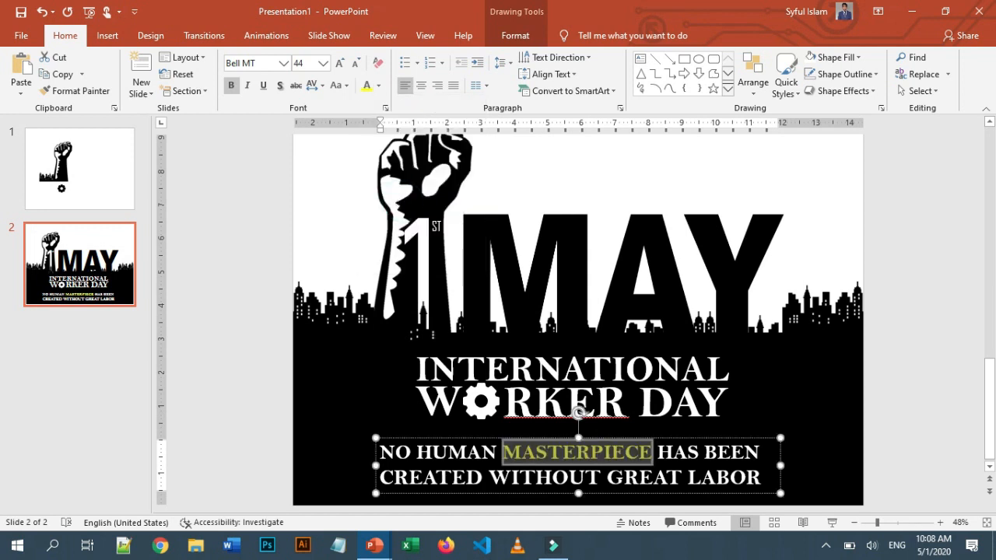
drag(607, 477, 760, 477)
click(366, 85)
Delete the first, unused slide from the presentation
click(809, 401)
scroll(879, 441, up, 1)
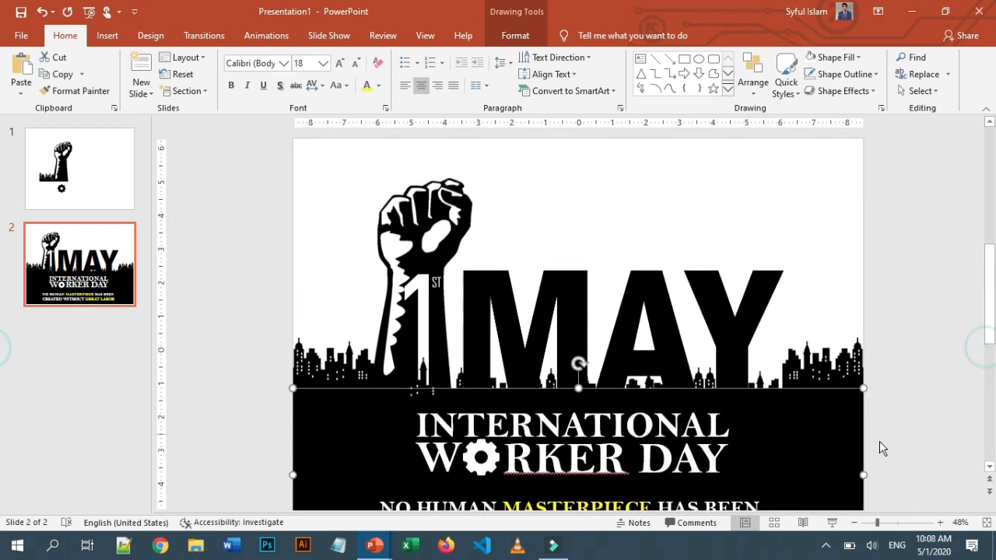
drag(876, 523, 874, 523)
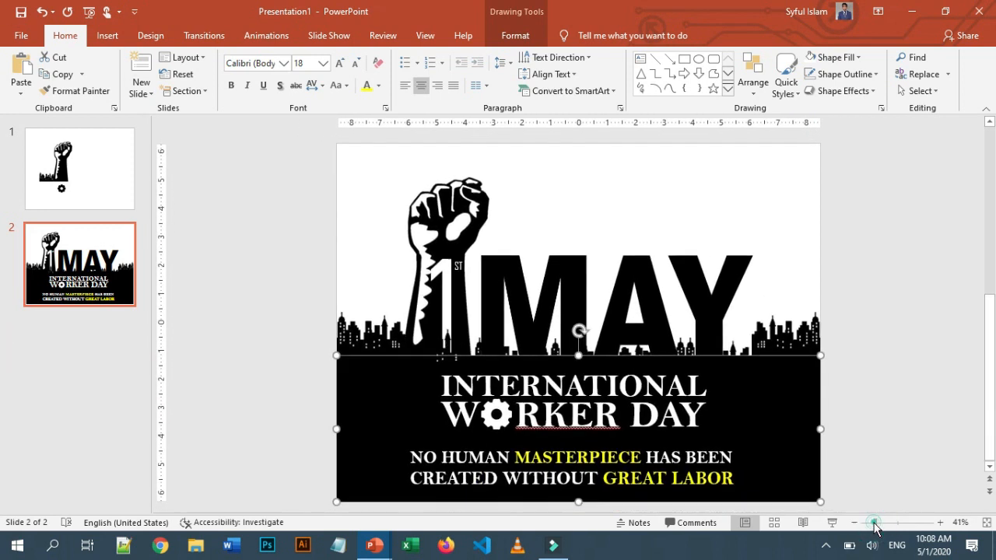
click(871, 245)
click(91, 172)
key(Delete)
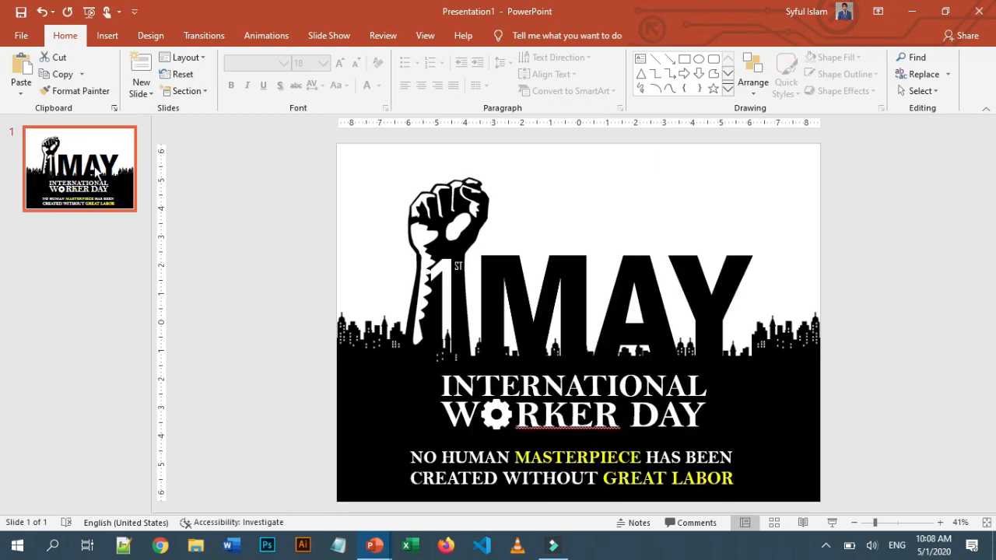
Start the slide show from the beginning
click(89, 12)
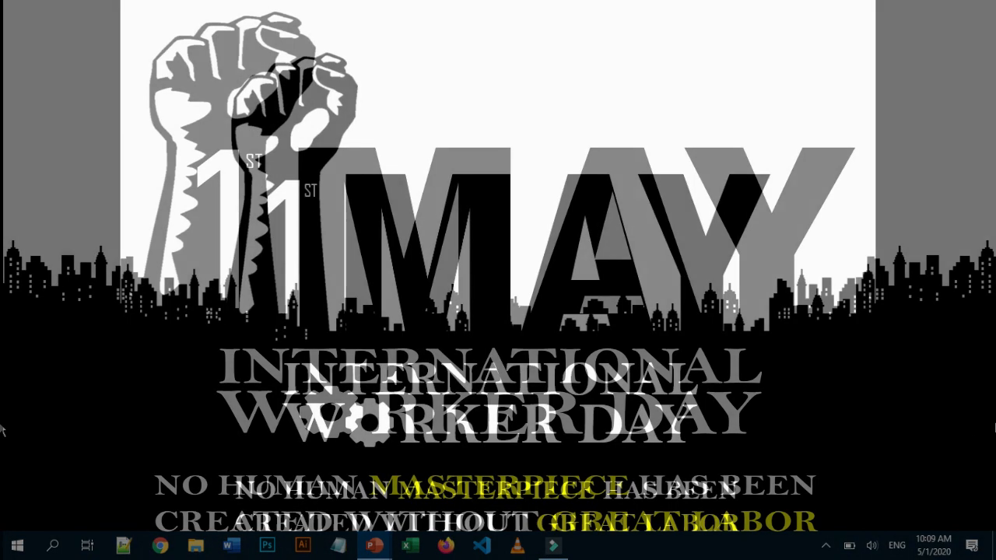